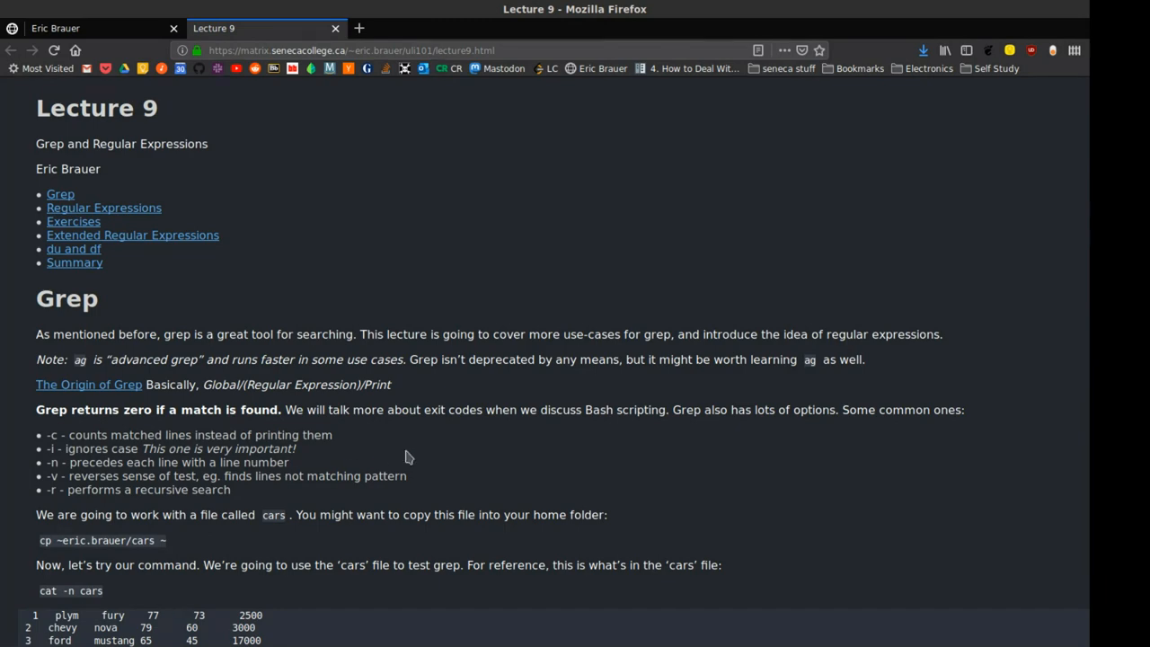
scroll(406, 455, down, 2)
scroll(406, 456, down, 3)
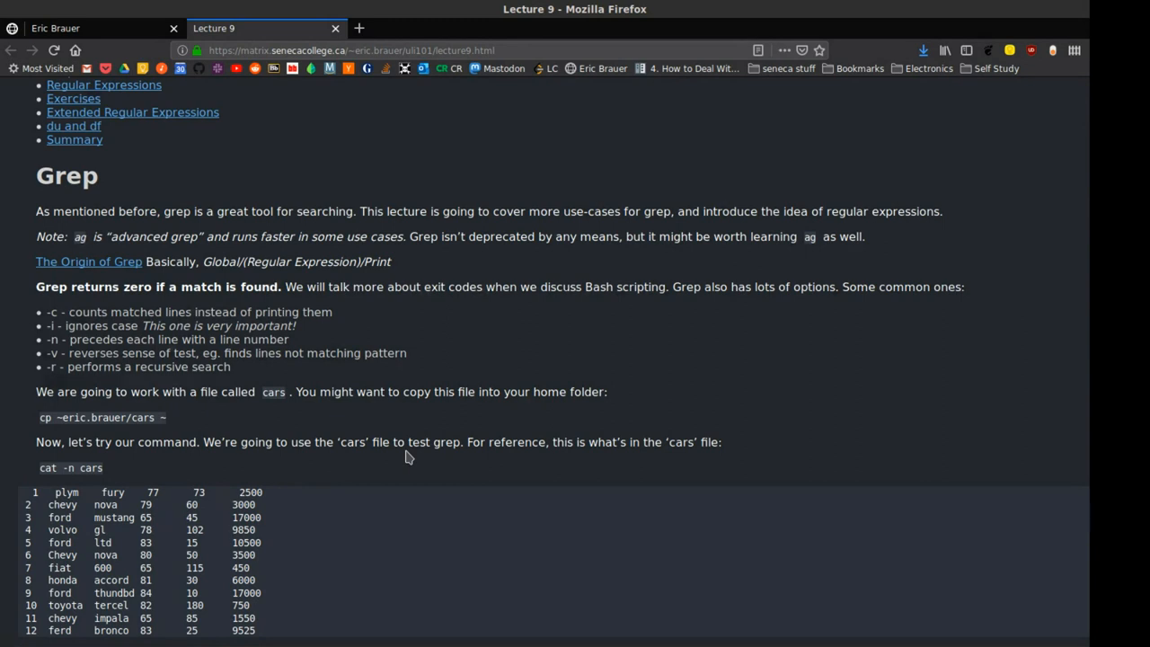
Scroll the Lecture 9 page to the grep options and switch to the split terminal
middle_click(483, 146)
key(alt+Tab)
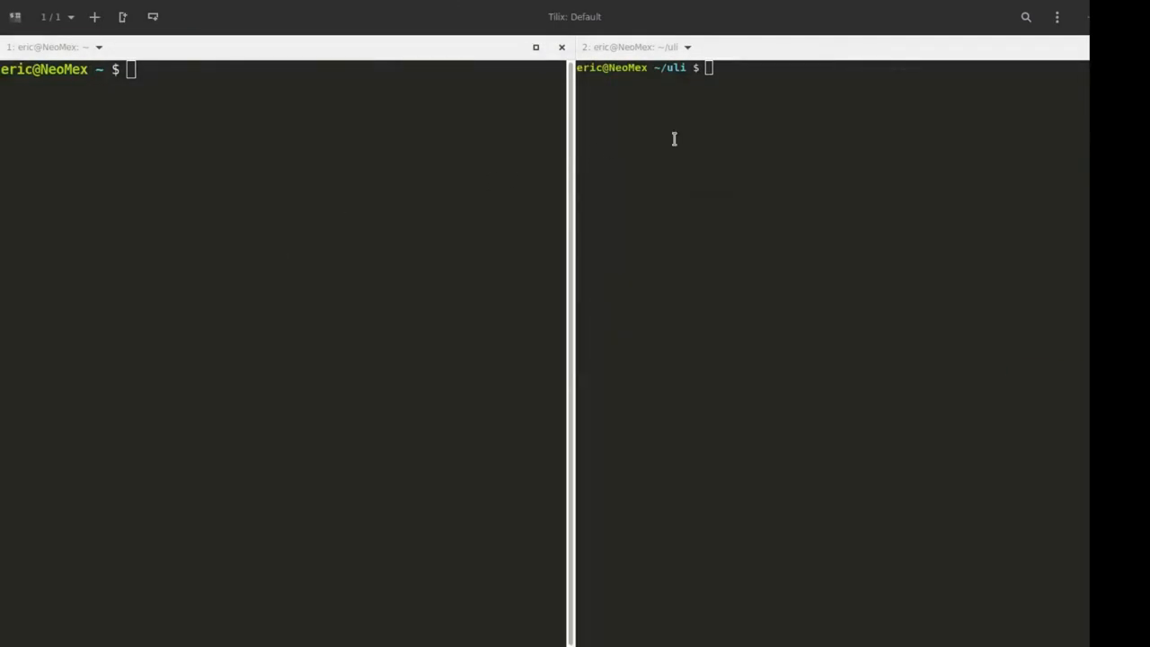
Run cat -n cars in the right pane to list all eleven numbered car records
click(745, 72)
click(746, 70)
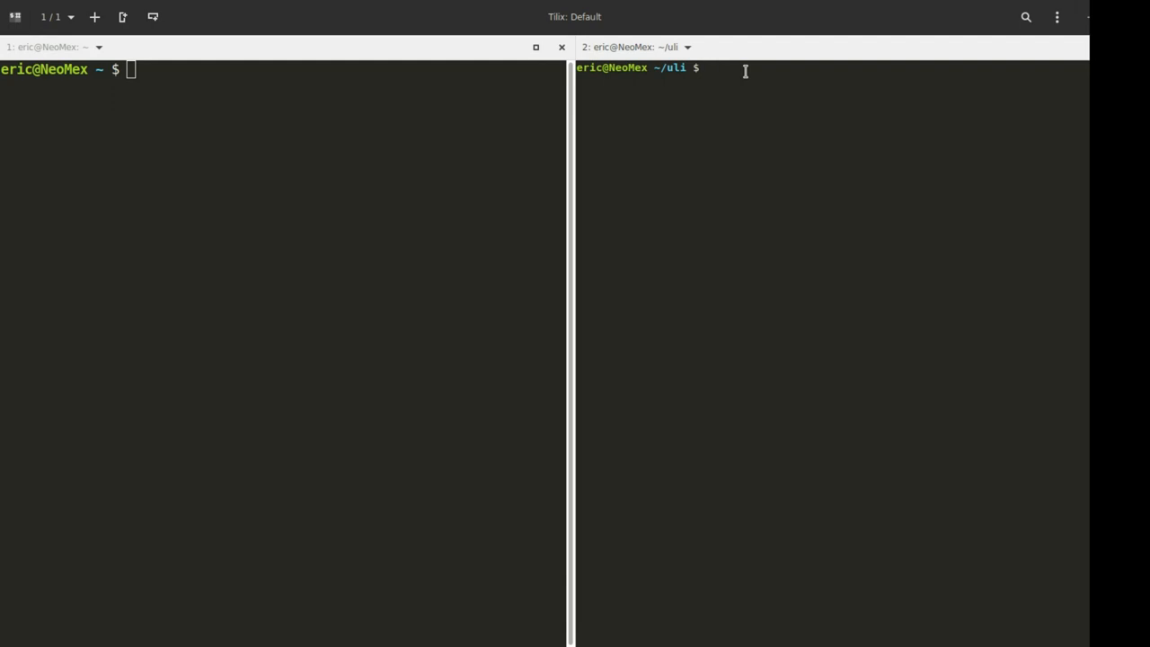
text(cat -n)
text( cars)
key(Return)
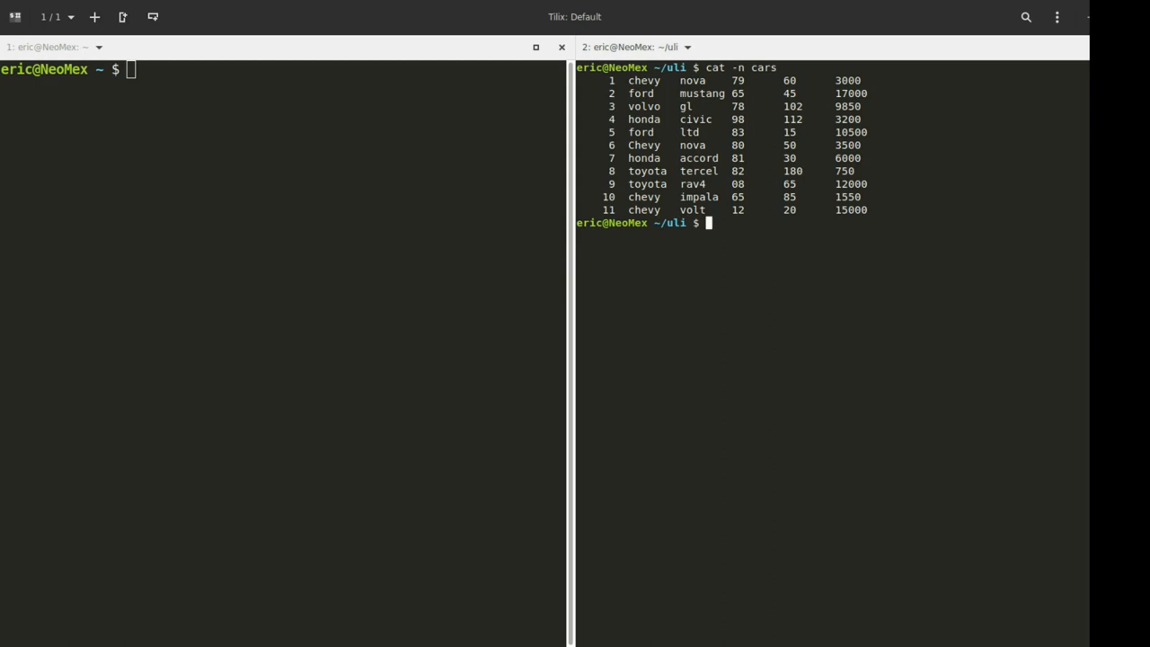
key(alt+Left)
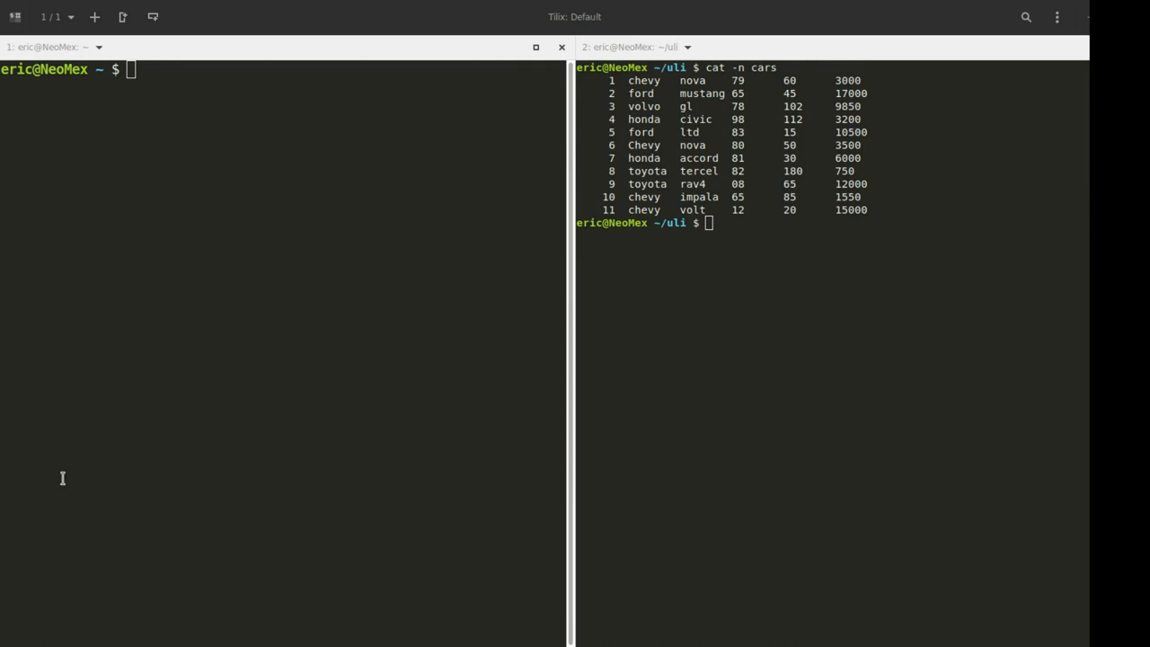
In the left pane, cd into uli and run grep 'chevy' cars returning three chevy rows
click(159, 72)
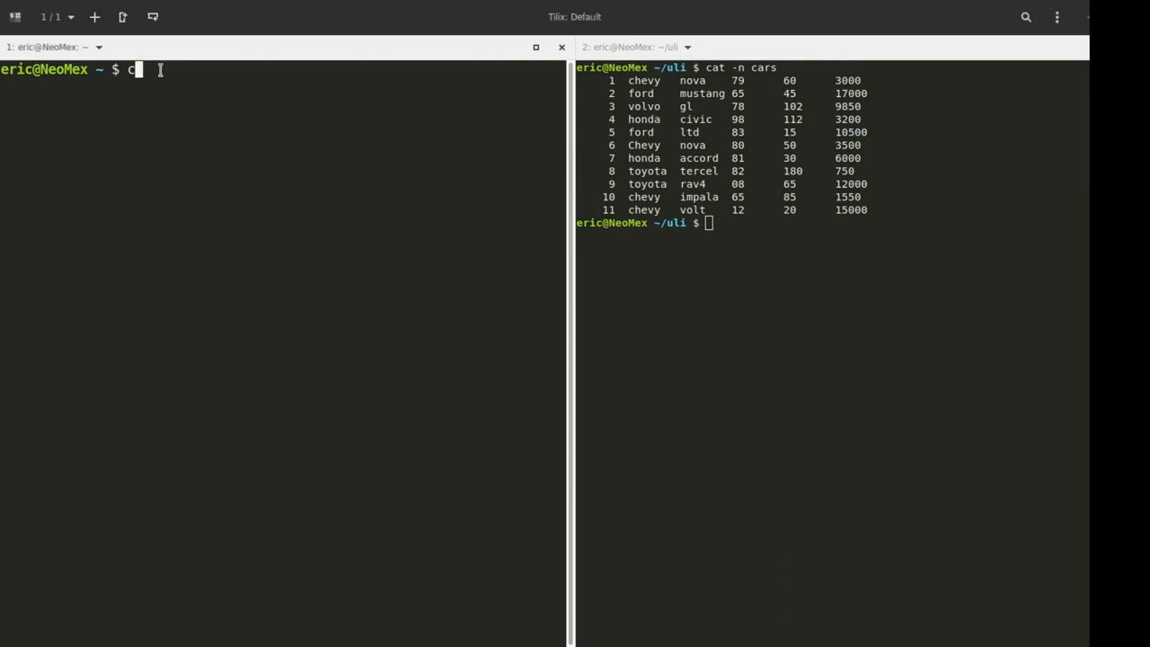
text(cd uli)
key(Return)
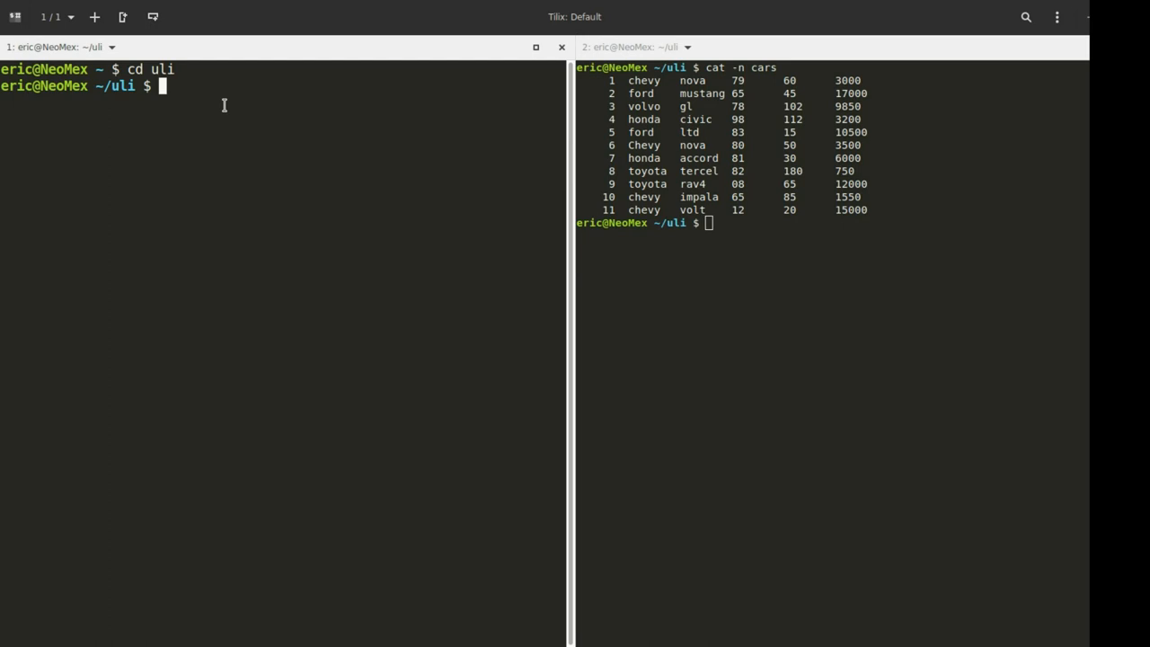
text(grep )
text('che)
text(vy' car)
text(s)
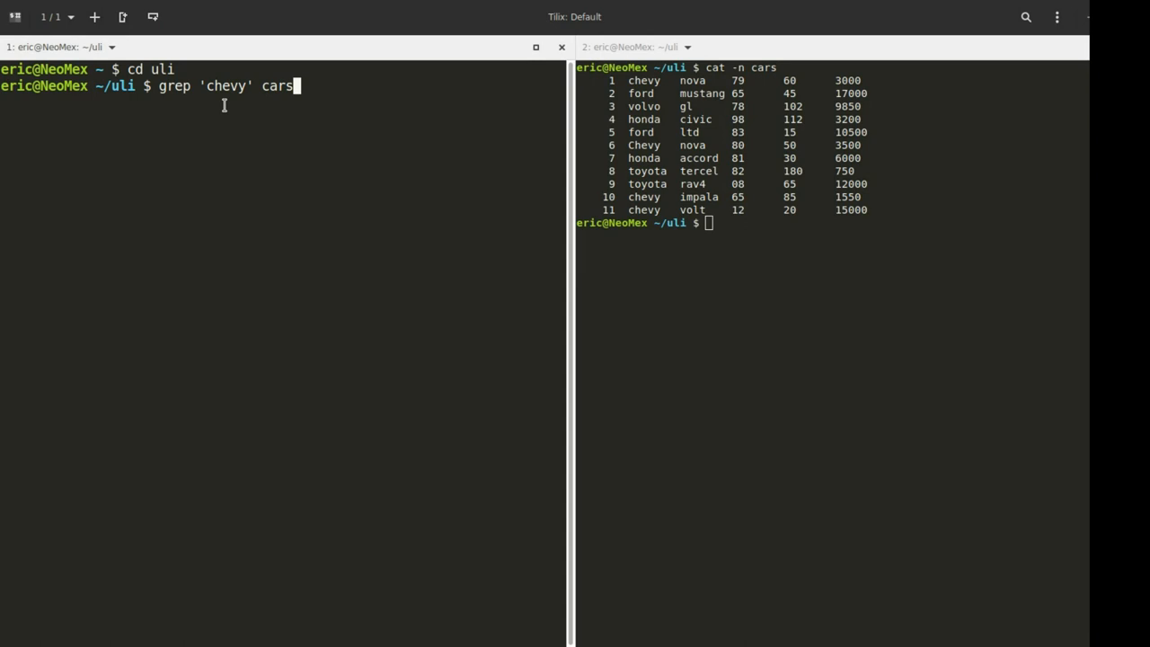
key(Return)
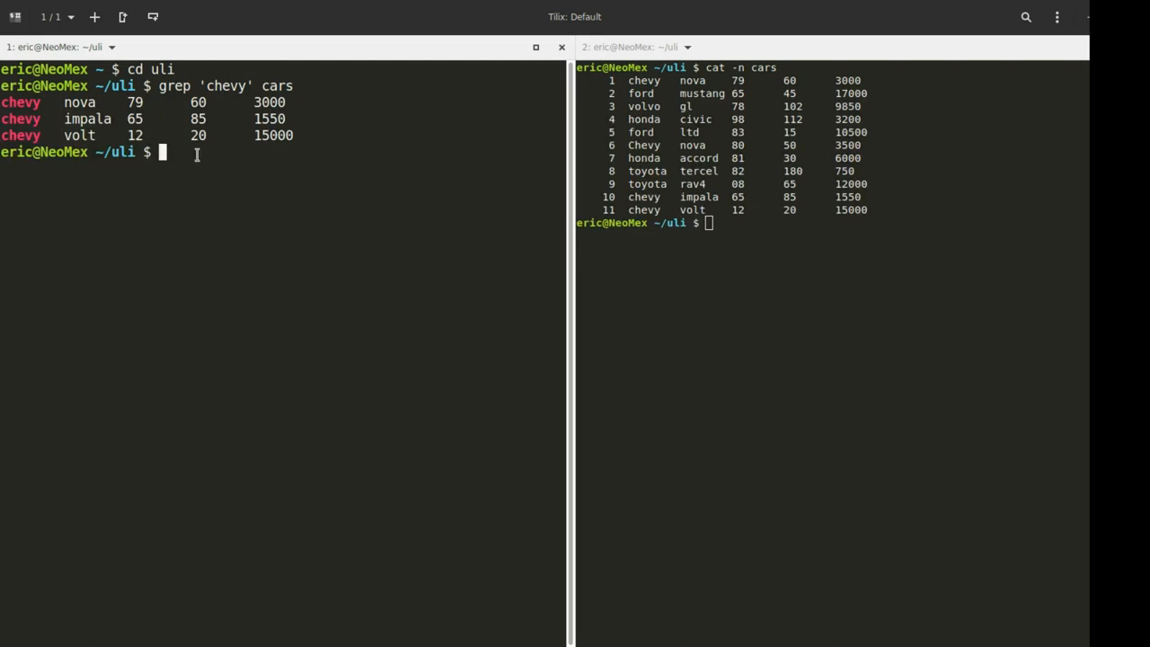
key(Up)
Rerun the search as grep -n 'chevy' cars, showing matches on lines 1, 10 and 11
key(Home)
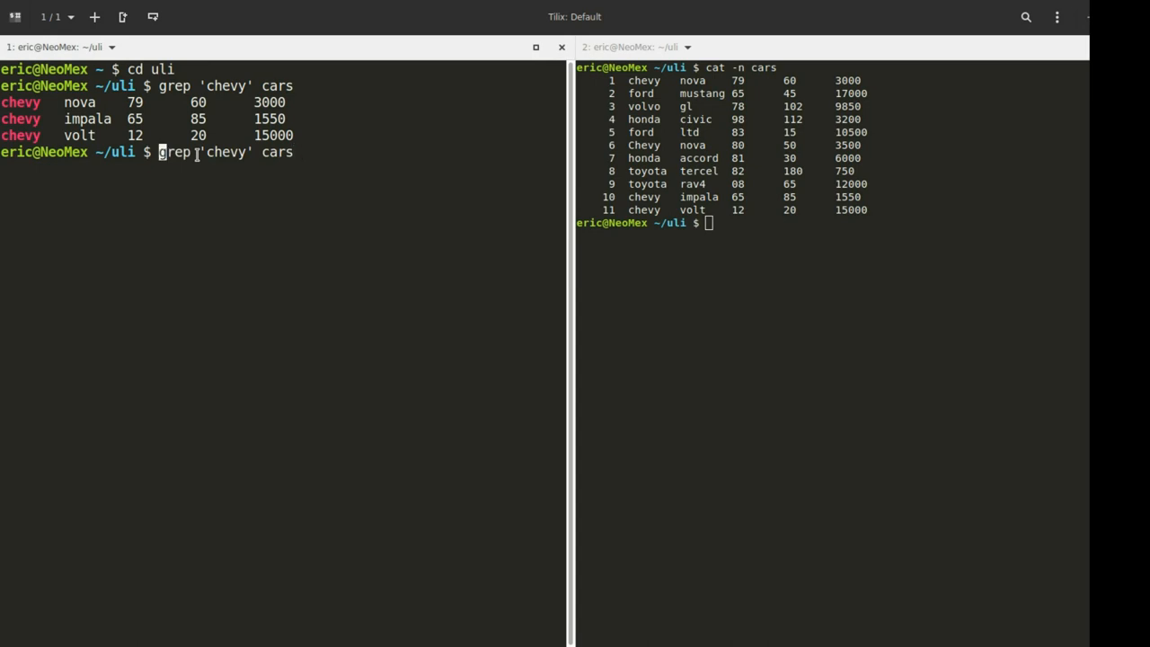
key(ctrl+Right)
key(Right)
text(-n)
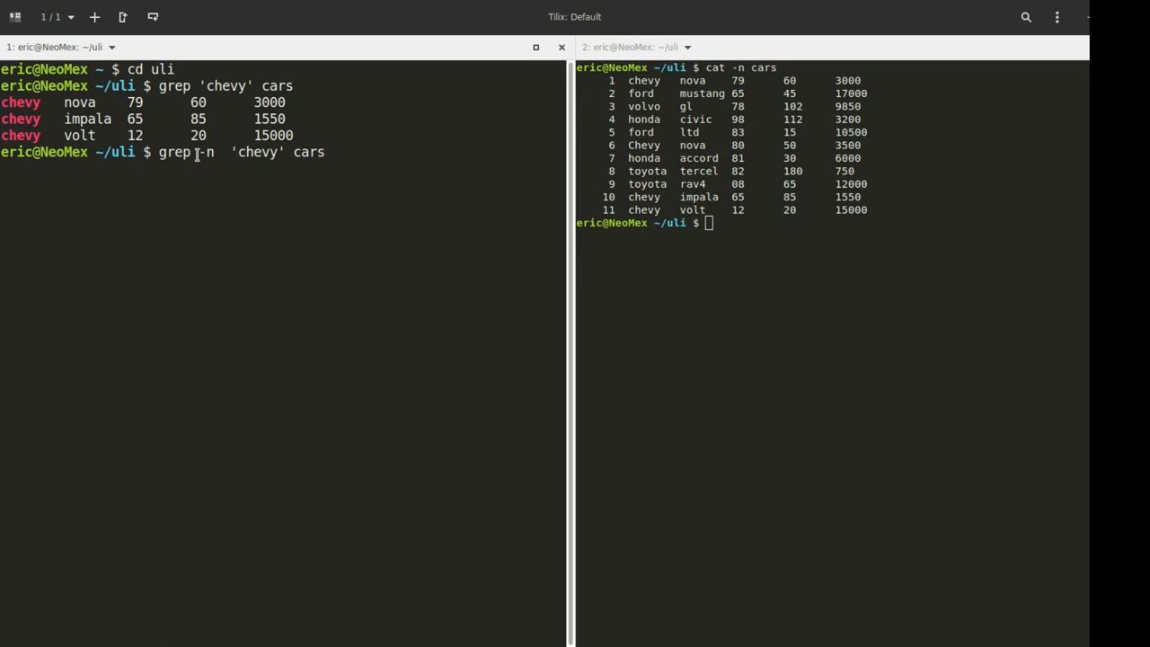
key(Return)
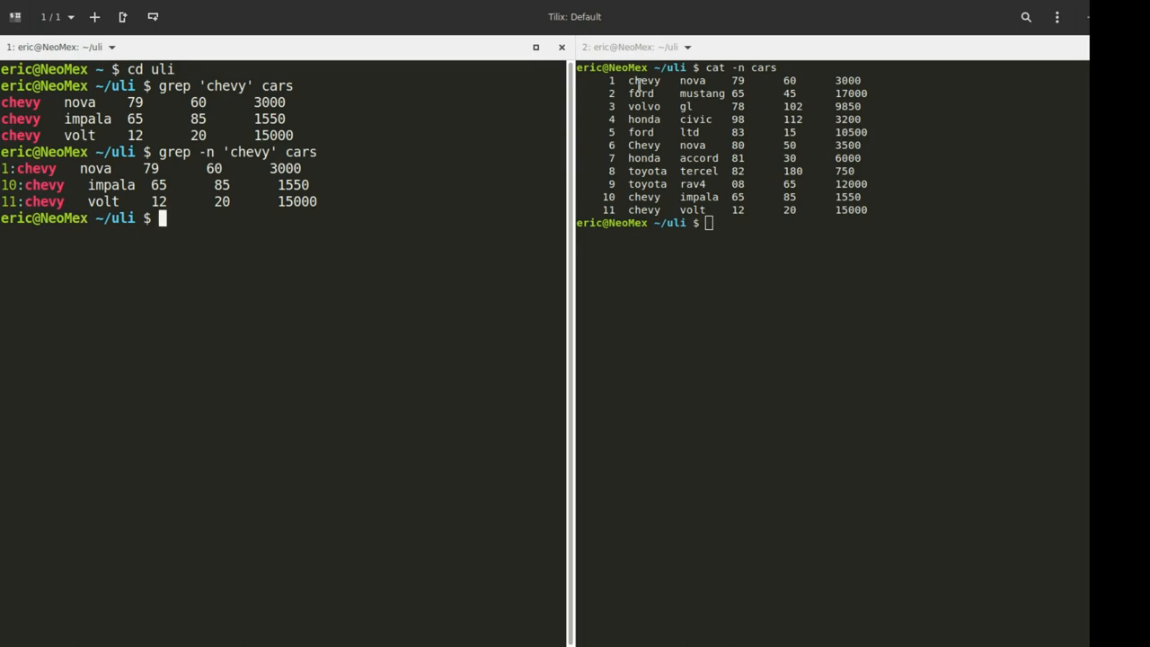
Enlarge the right pane's text with Ctrl++ and return focus to the left pane
click(780, 243)
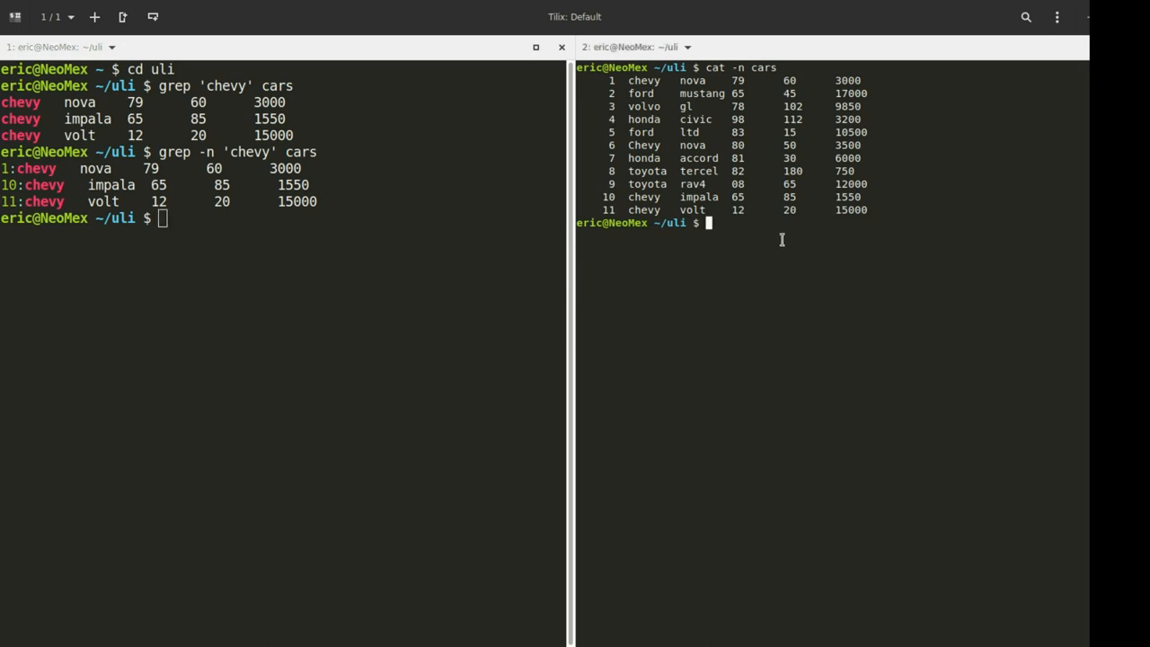
key(ctrl+plus)
key(ctrl+plus)
key(ctrl+plus)
key(ctrl+plus)
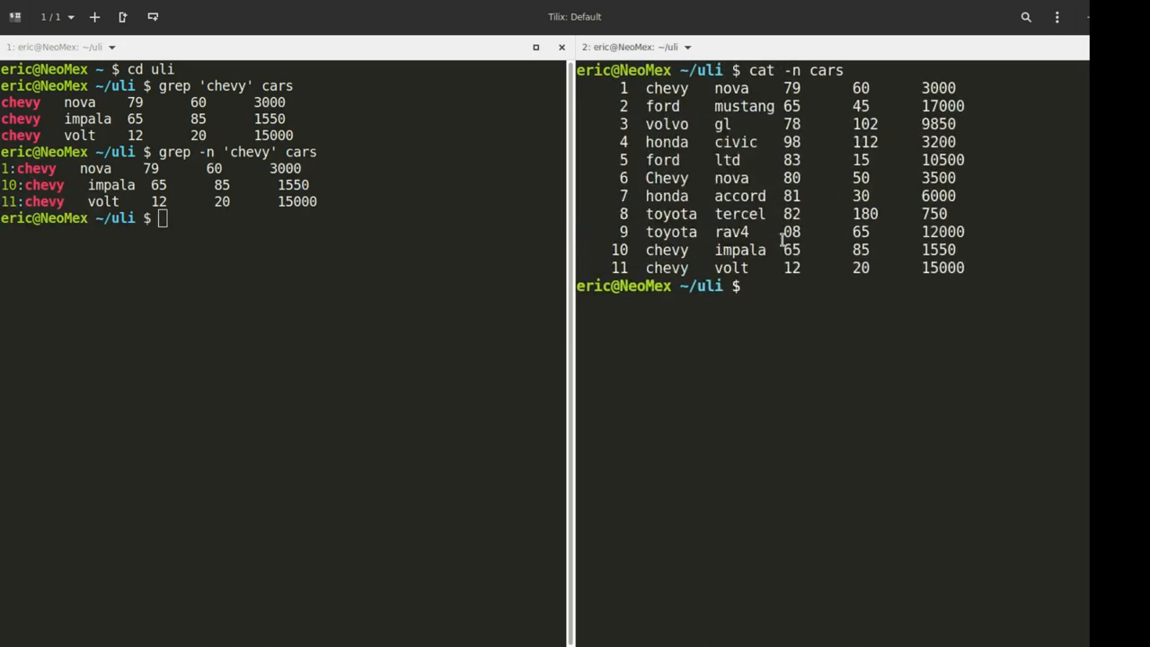
key(ctrl+plus)
key(ctrl+plus)
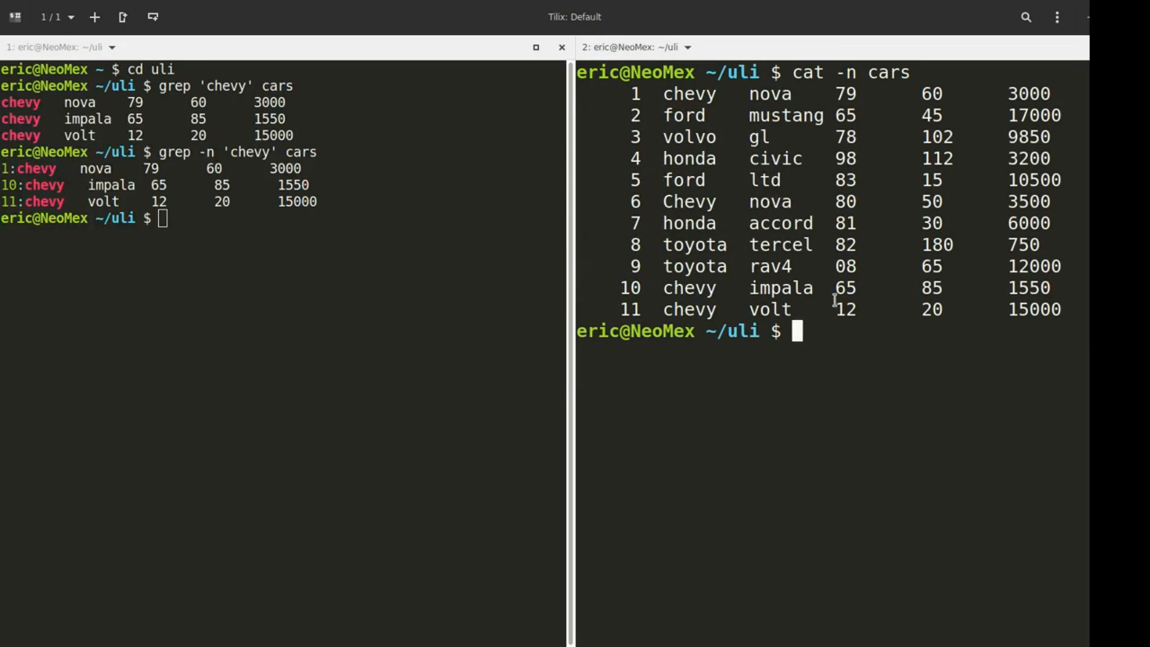
click(180, 223)
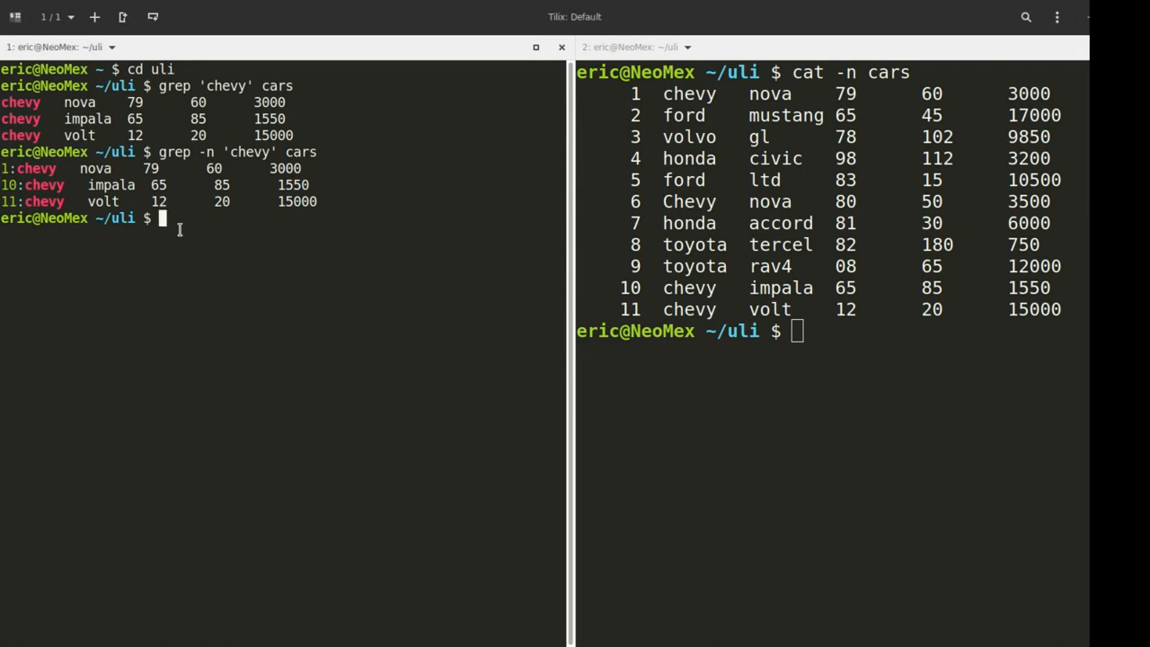
Run grep -n 'Chevy' cars, matching only line 6, the capitalised Chevy nova
key(Up)
key(Left)
key(Left)
key(Left)
key(Delete)
text(C)
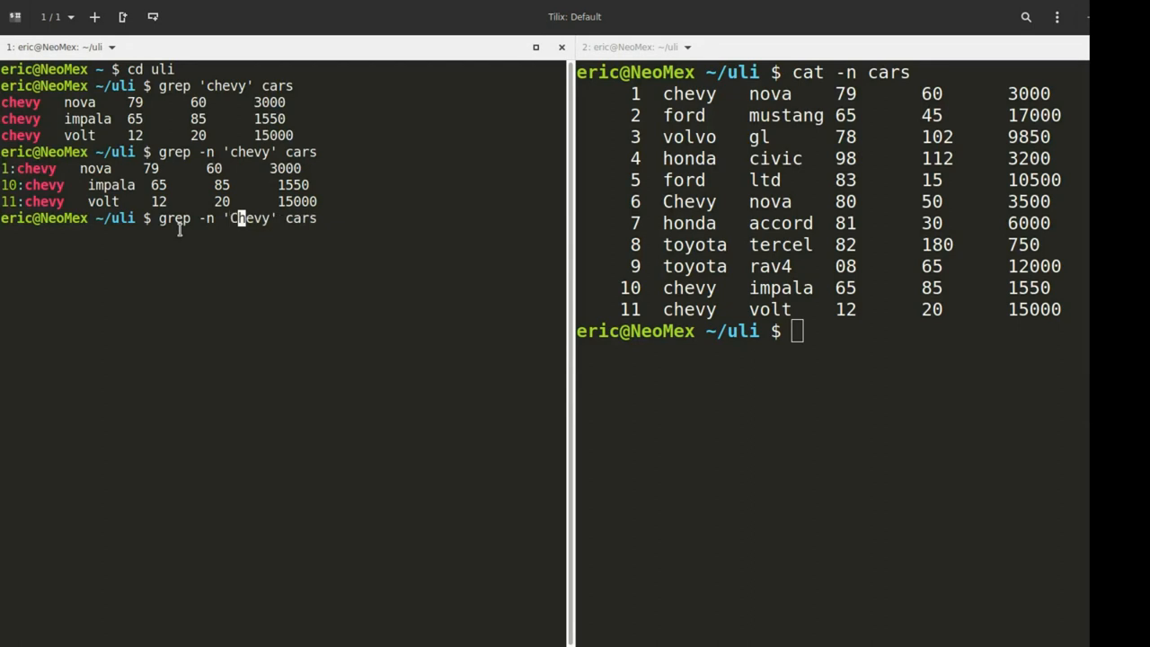
key(Return)
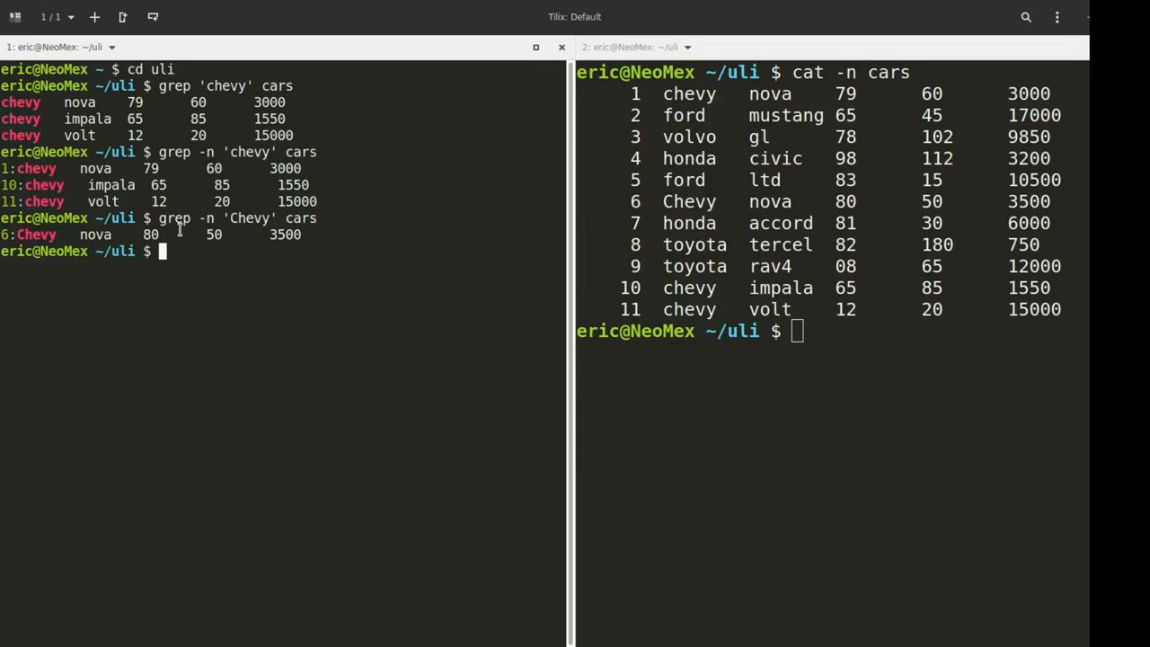
Run grep -i 'chevy' cars, matching all four chevy and Chevy rows regardless of case
key(Up)
key(Left)
key(Left)
key(Left)
key(Left)
key(Left)
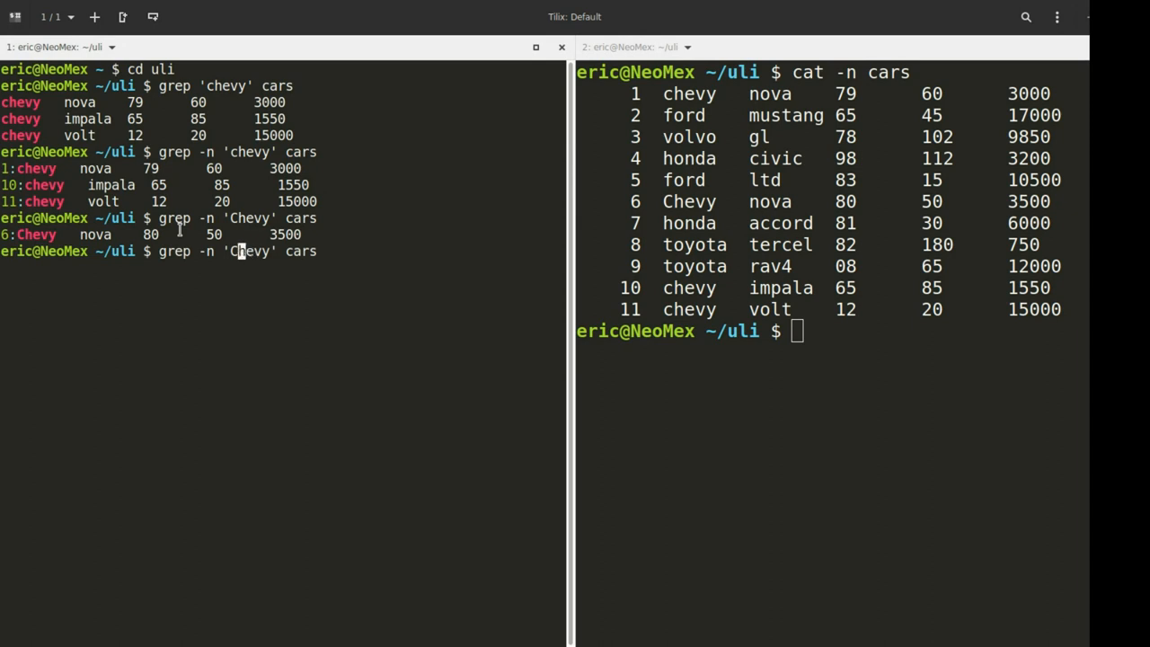
key(Left)
key(Left)
key(BackSpace)
text(c)
key(Left)
key(Left)
key(Left)
key(BackSpace)
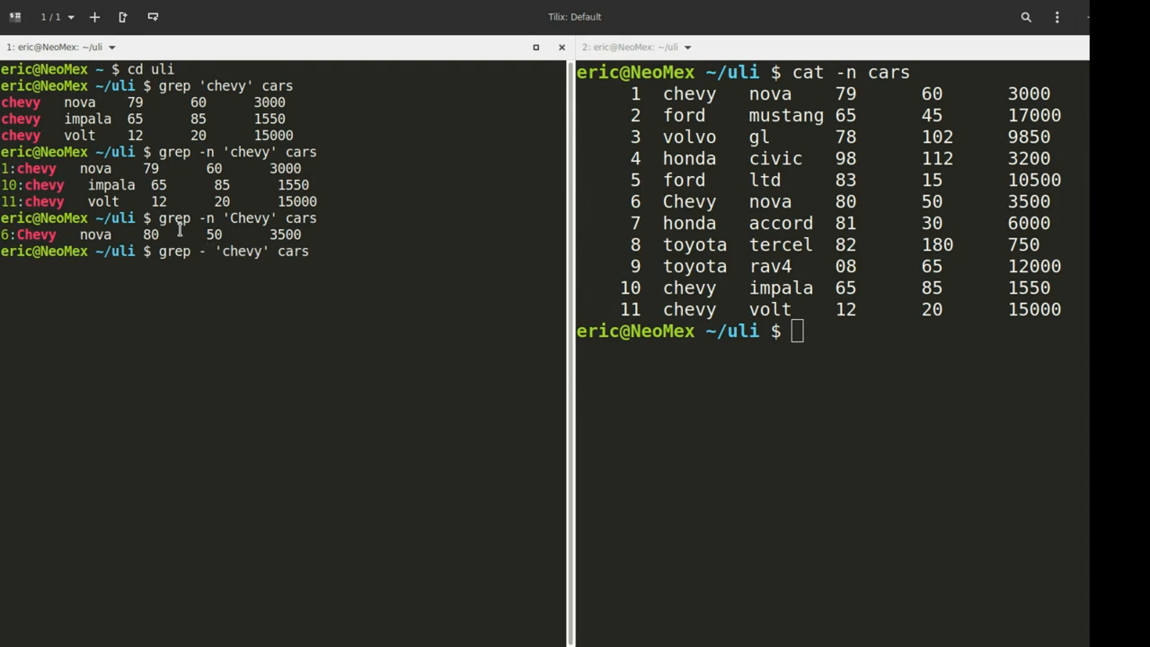
text(i)
key(Return)
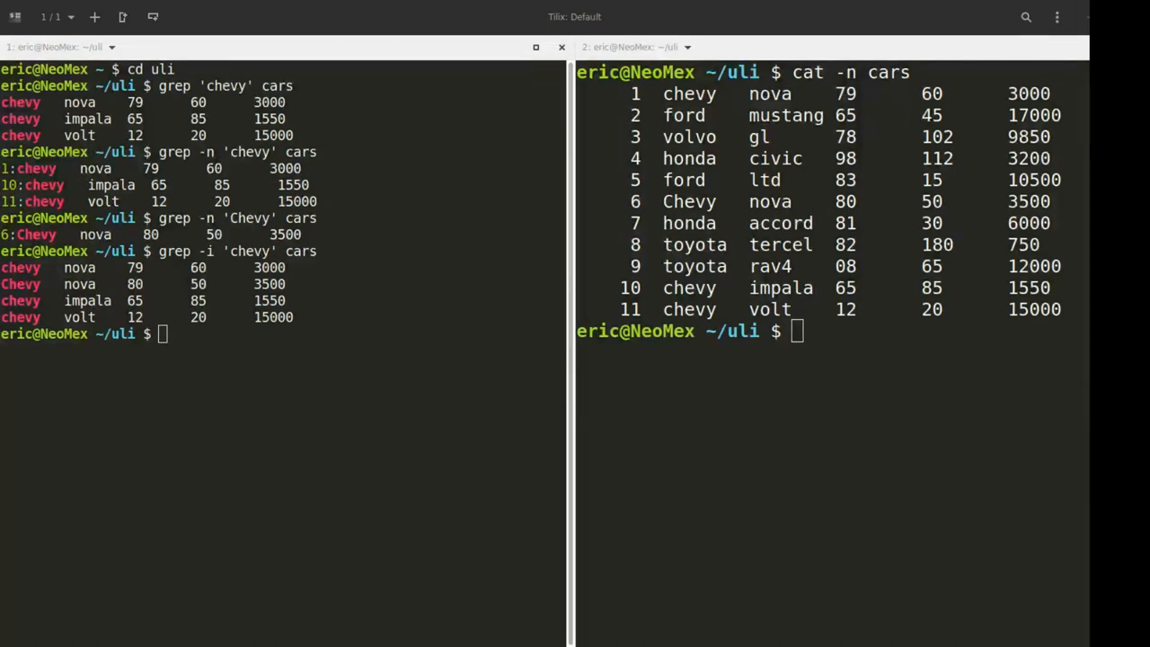
click(211, 342)
Run grep -ic 'chevy' cars, giving a case-insensitive count of 4
key(Up)
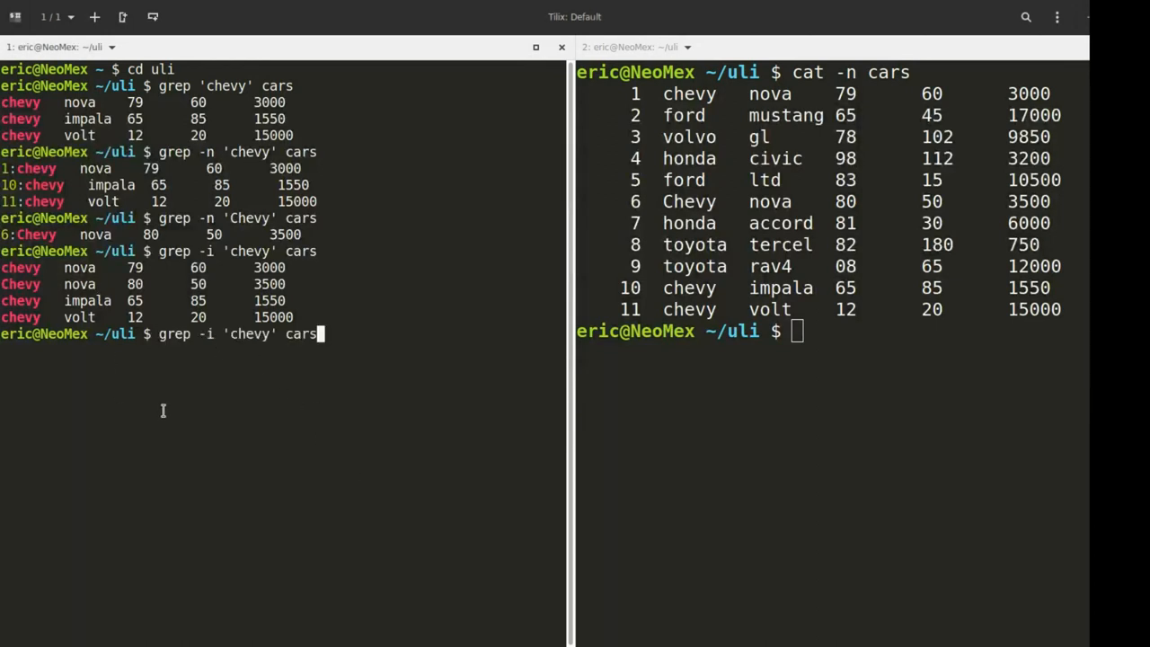
key(Left)
key(Left)
key(Left)
key(Left)
key(Left)
key(Left)
key(Left)
key(Left)
text(c)
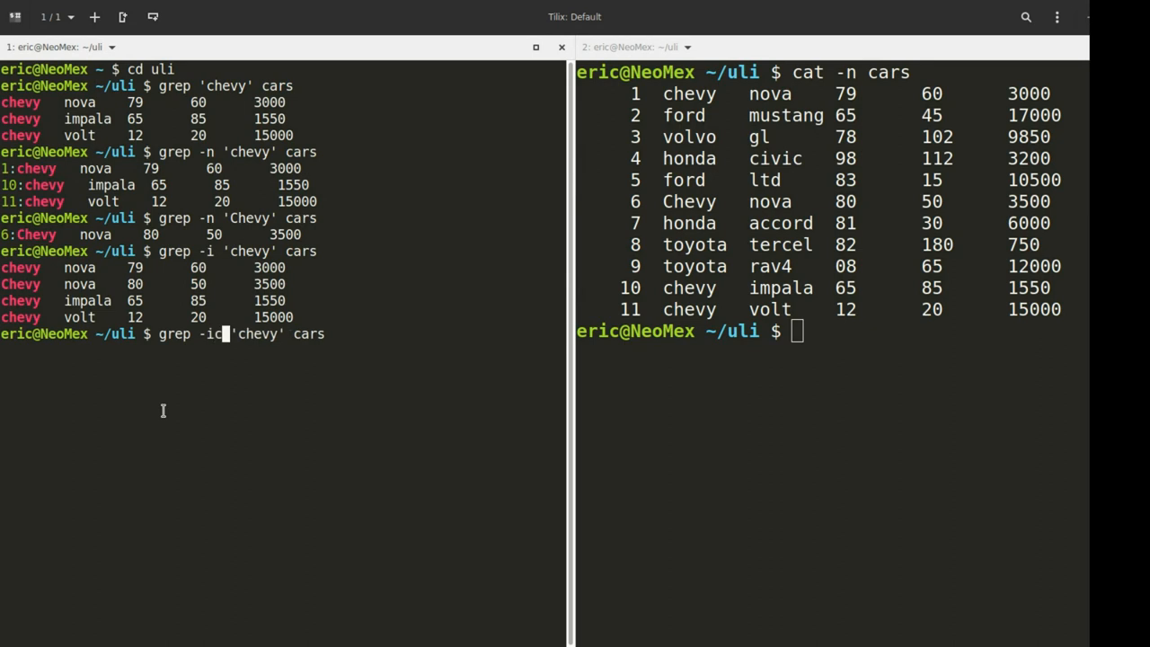
key(Right)
key(Right)
key(Right)
key(End)
key(Return)
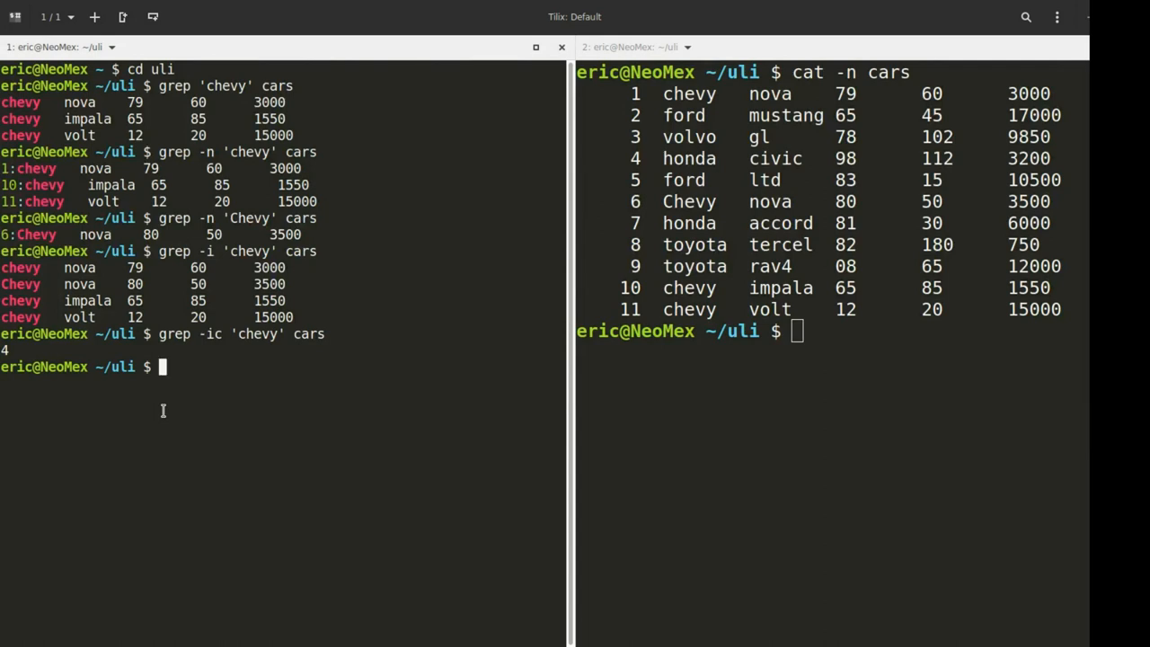
Run grep -ic 'toyota' cars, giving a case-insensitive count of 2
key(Up)
key(Left)
key(Left)
key(Left)
key(Left)
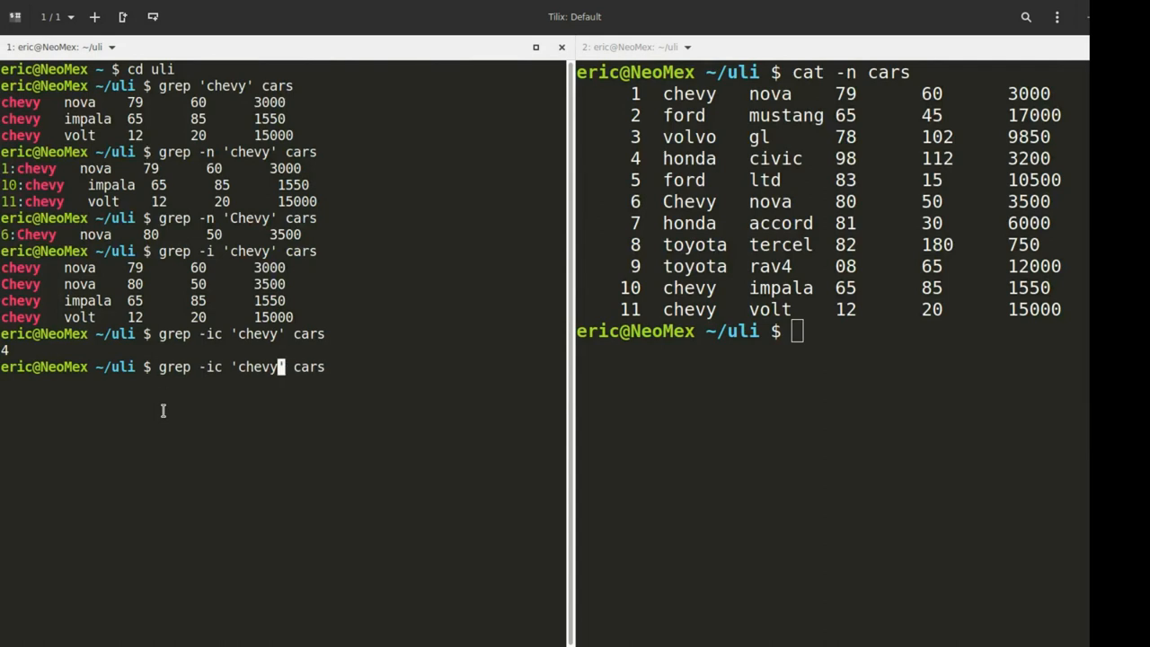
key(BackSpace)
key(BackSpace)
key(BackSpace)
key(BackSpace)
key(BackSpace)
text(to)
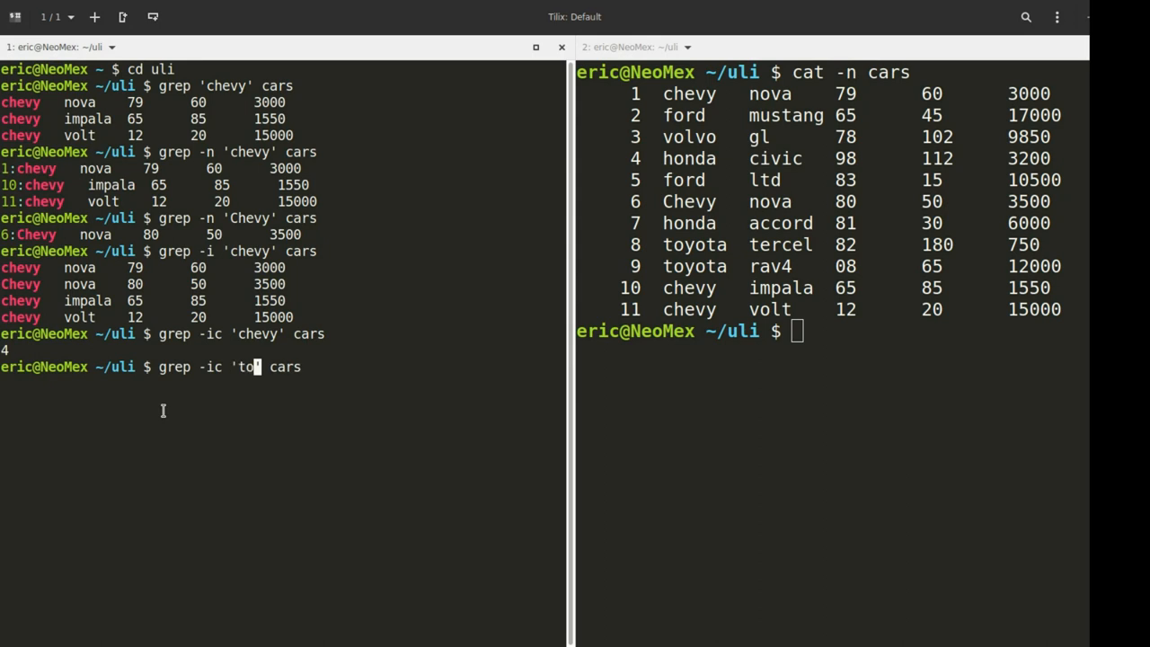
text(yota)
key(Return)
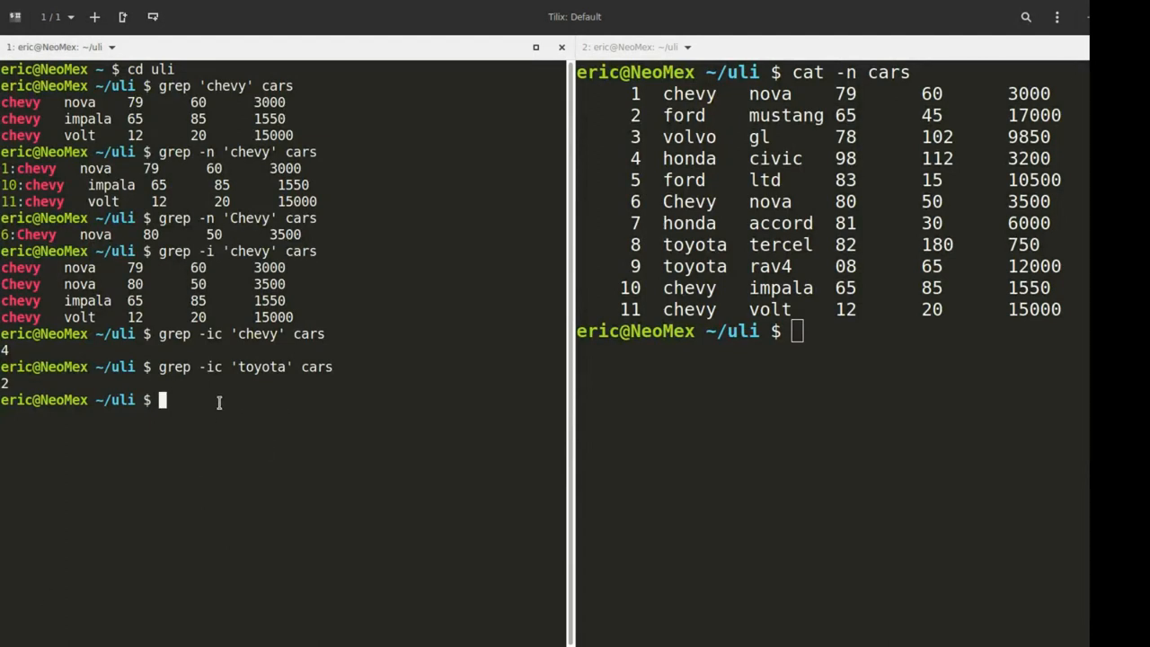
key(Up)
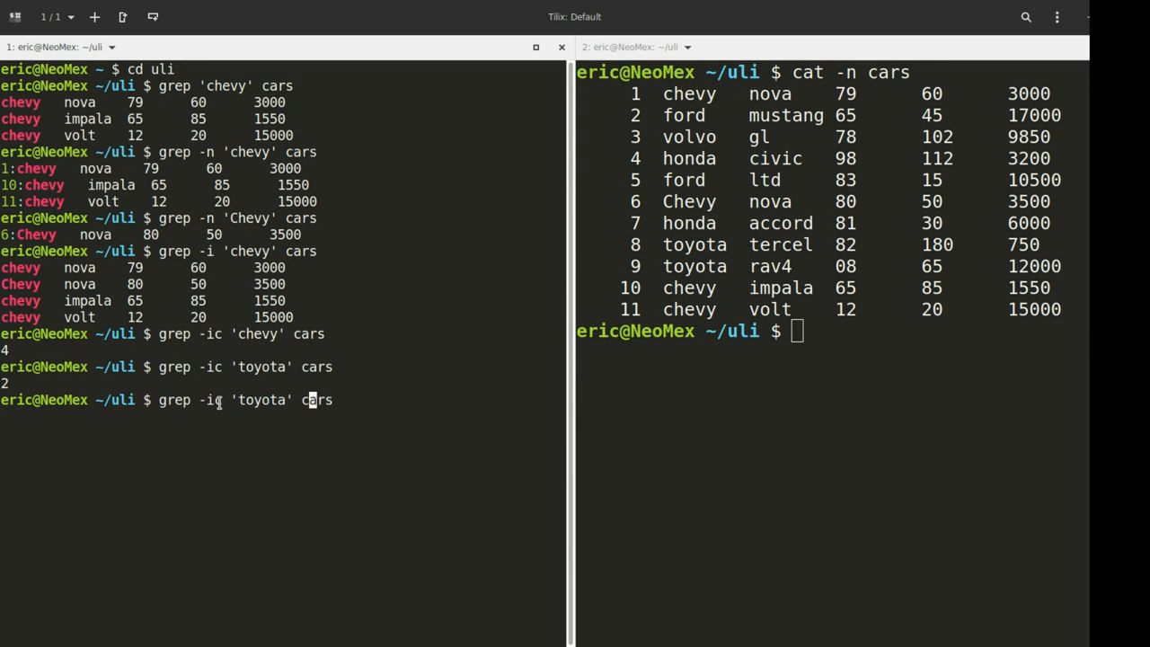
Run grep -v 'chevy' cars to list every line not containing chevy
key(Left)
key(Left)
key(Left)
key(BackSpace)
key(BackSpace)
key(BackSpace)
key(BackSpace)
key(BackSpace)
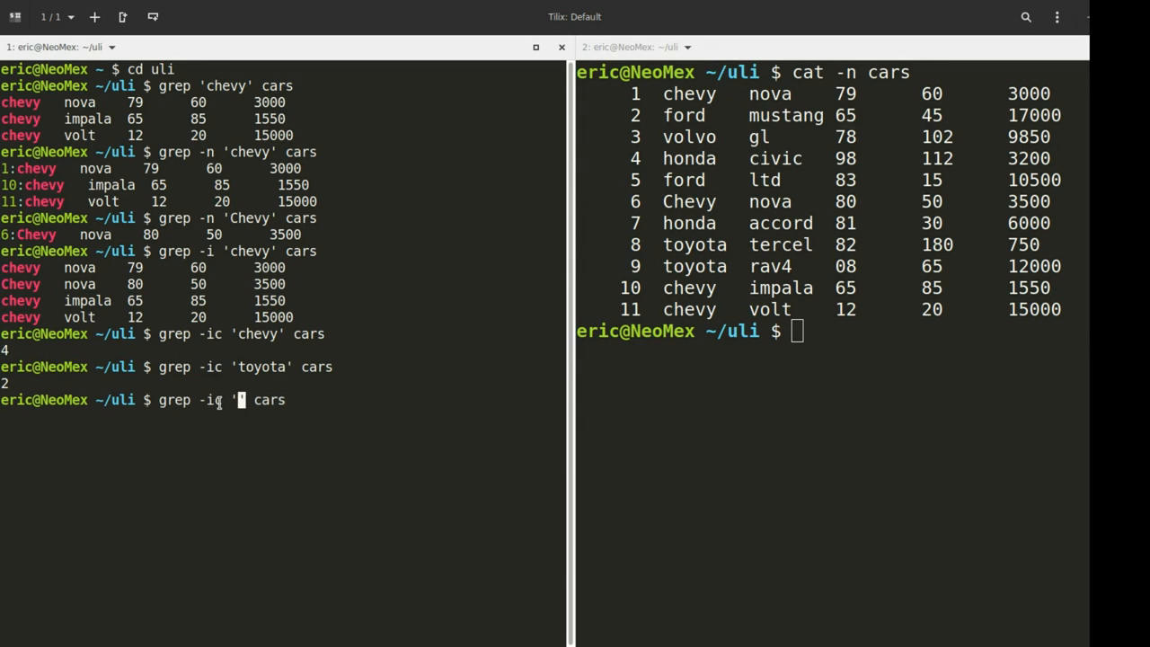
text(chevy)
key(Left)
key(Left)
key(Left)
key(Left)
key(Left)
key(Left)
key(BackSpace)
key(BackSpace)
text(v)
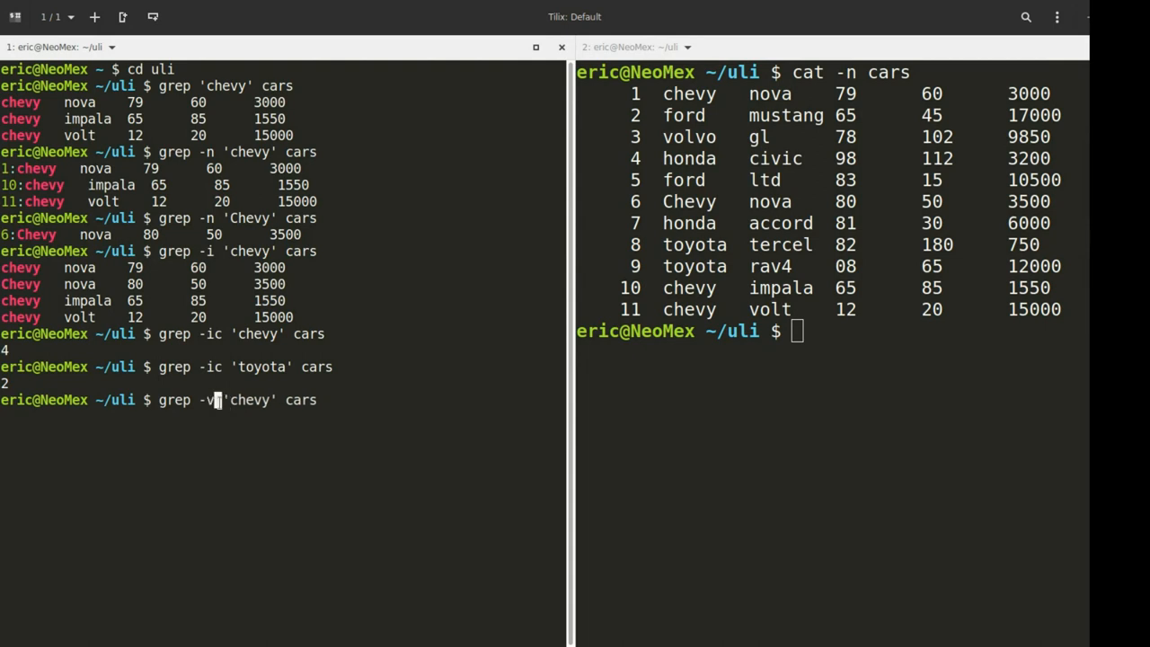
key(Return)
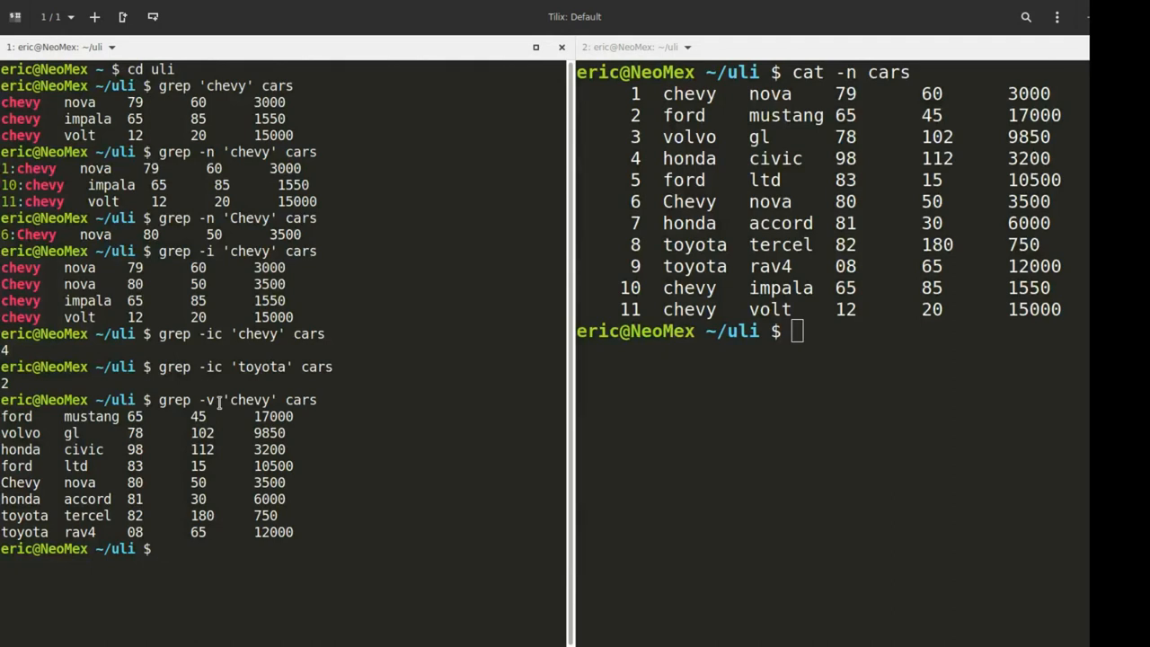
Run grep -vn 'chevy' cars to show the non-chevy lines with line numbers
key(Up)
key(Left)
key(Left)
key(Left)
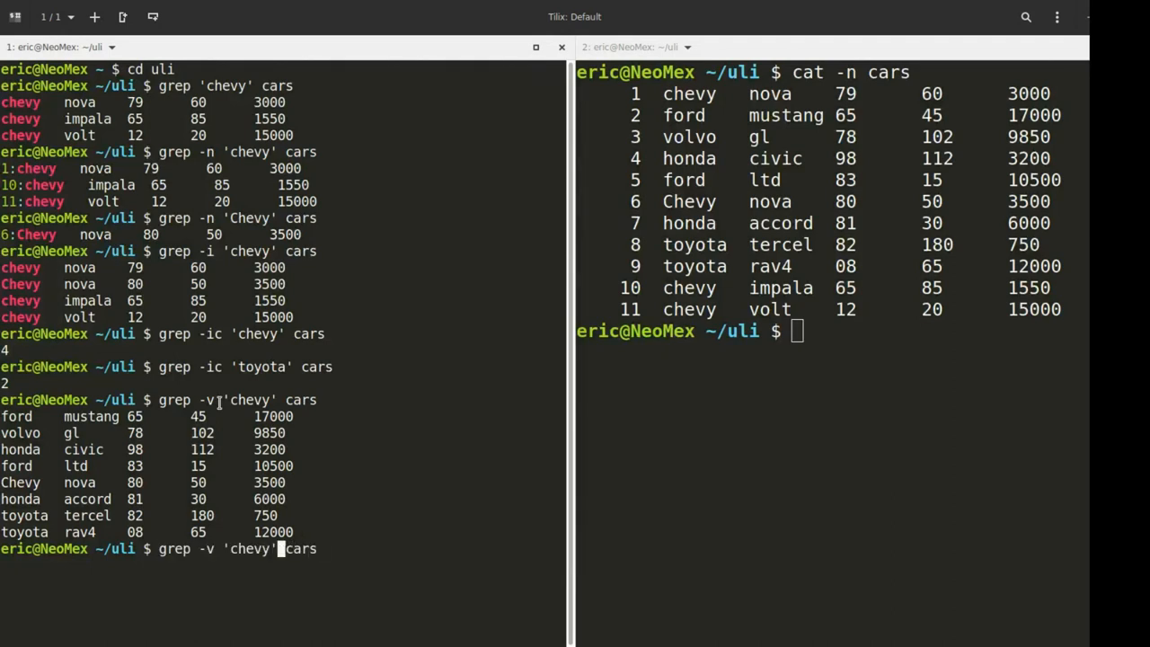
key(Left)
key(Left)
key(Left)
text(n)
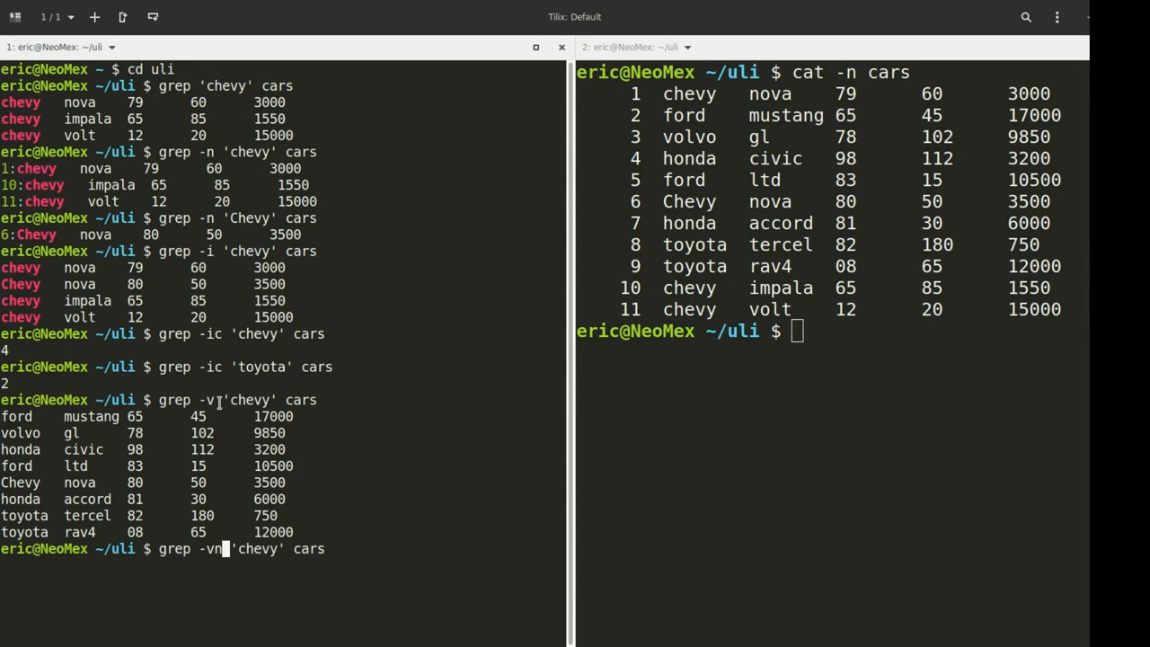
key(Return)
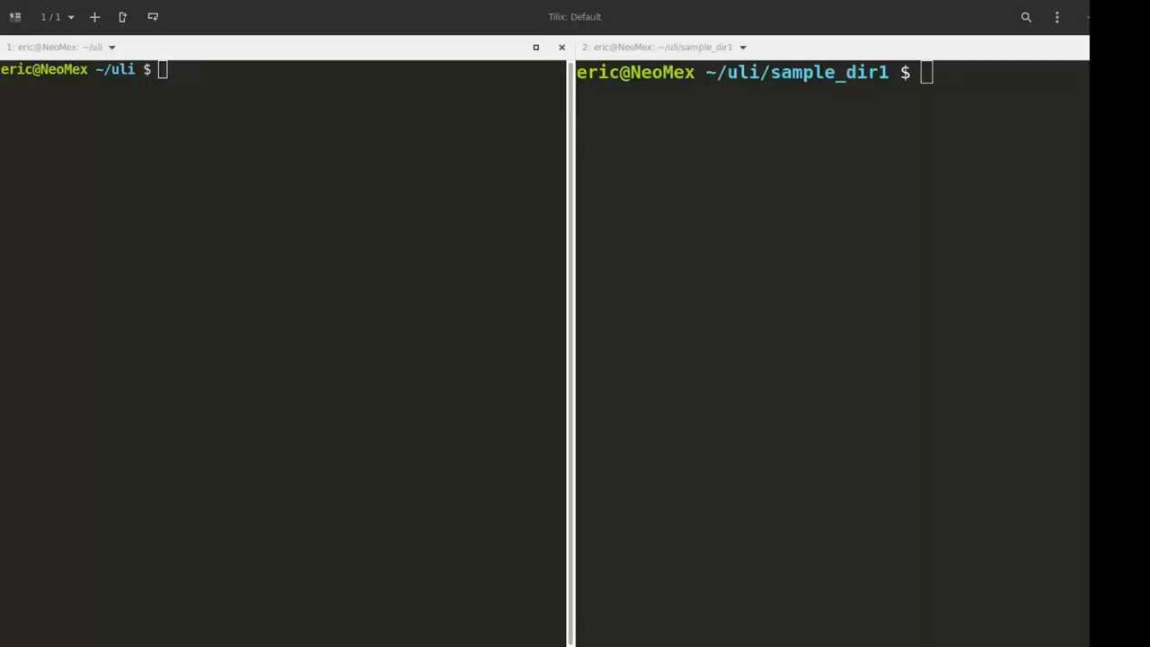
Run tree in the right pane, listing sample_dir1's 23 directories and 30 files
click(970, 79)
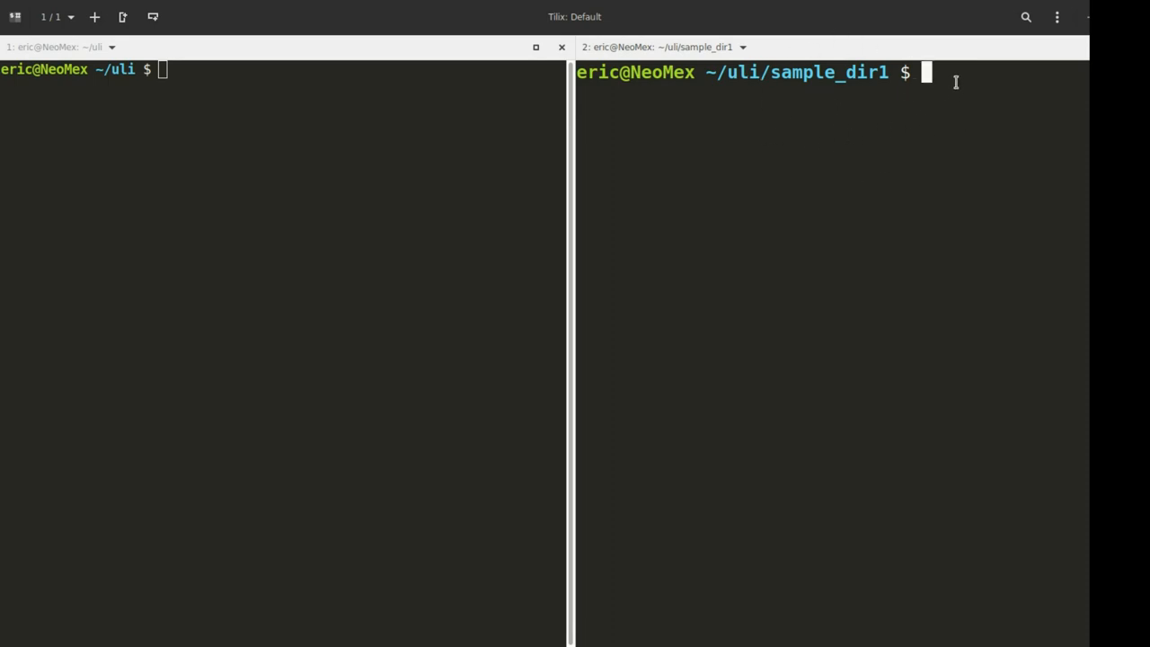
text(tree)
key(Return)
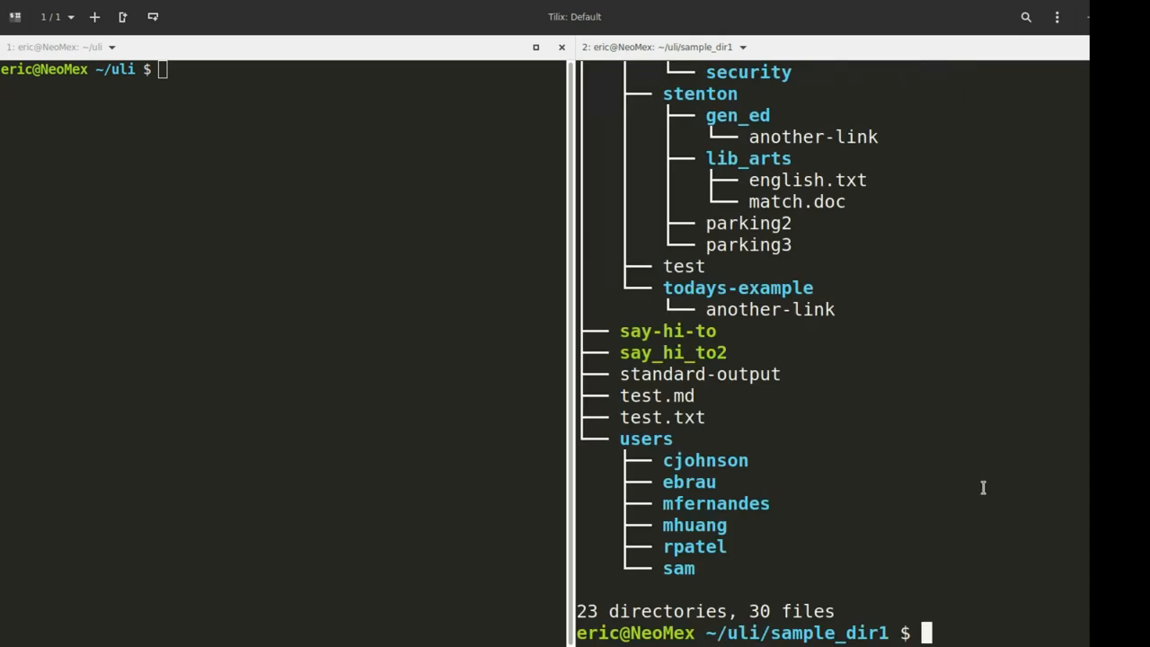
scroll(860, 483, up, 1)
scroll(860, 484, up, 2)
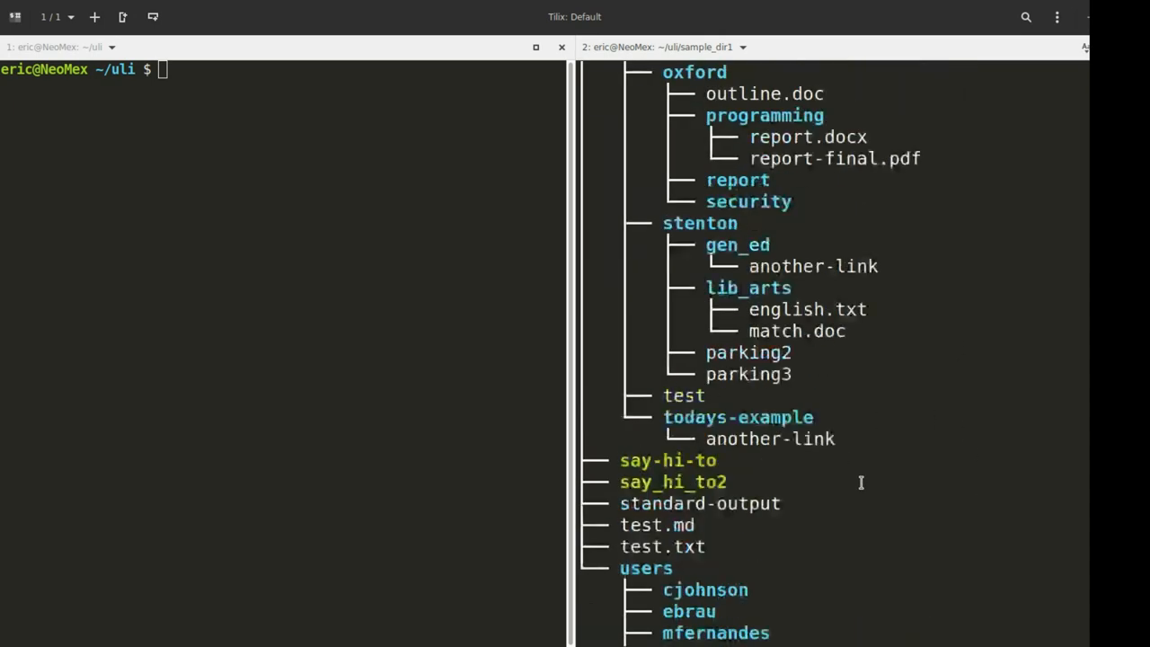
scroll(860, 483, up, 2)
scroll(821, 493, up, 2)
scroll(821, 493, up, 3)
scroll(821, 494, up, 3)
scroll(821, 493, up, 2)
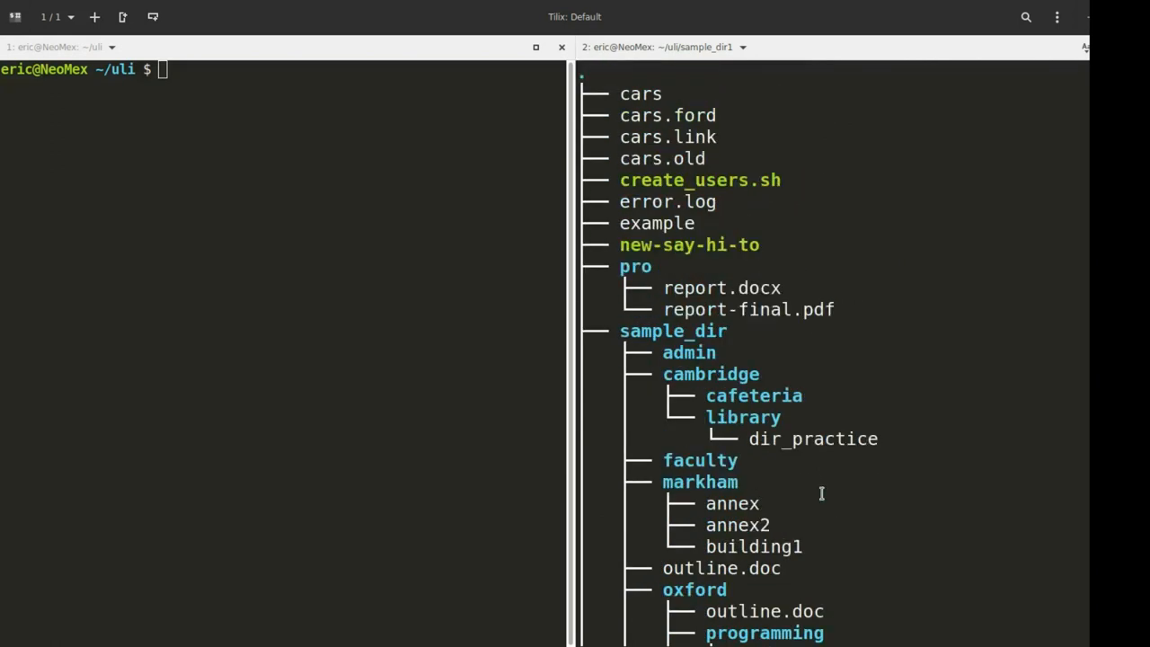
scroll(821, 493, up, 2)
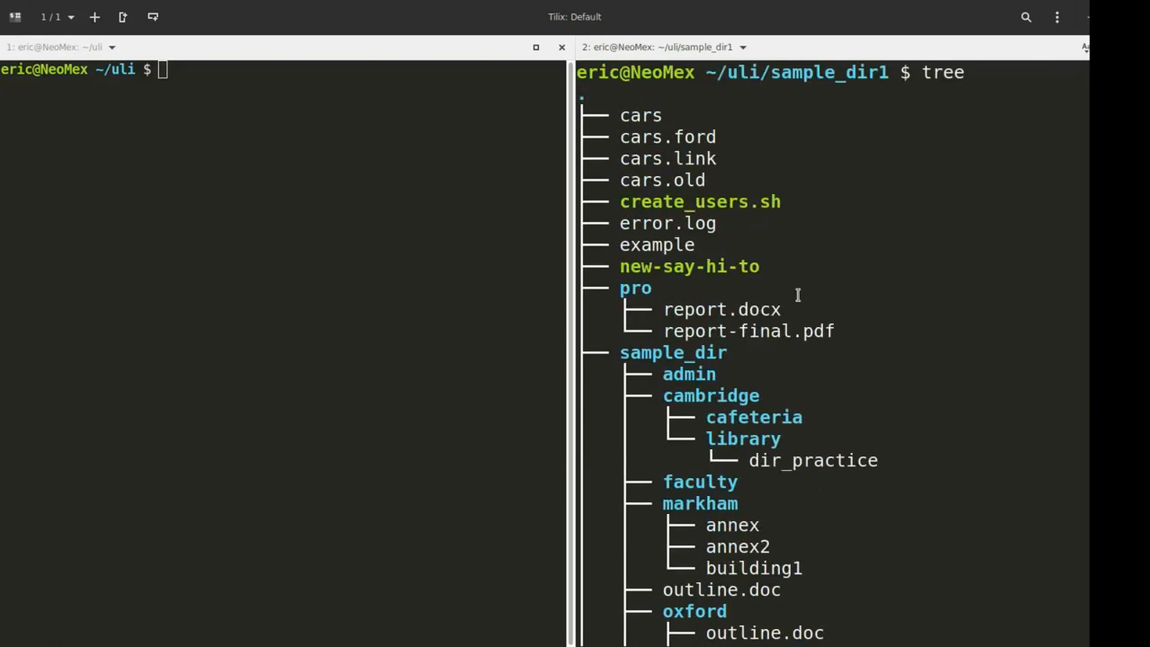
scroll(796, 295, down, 5)
scroll(796, 295, down, 5)
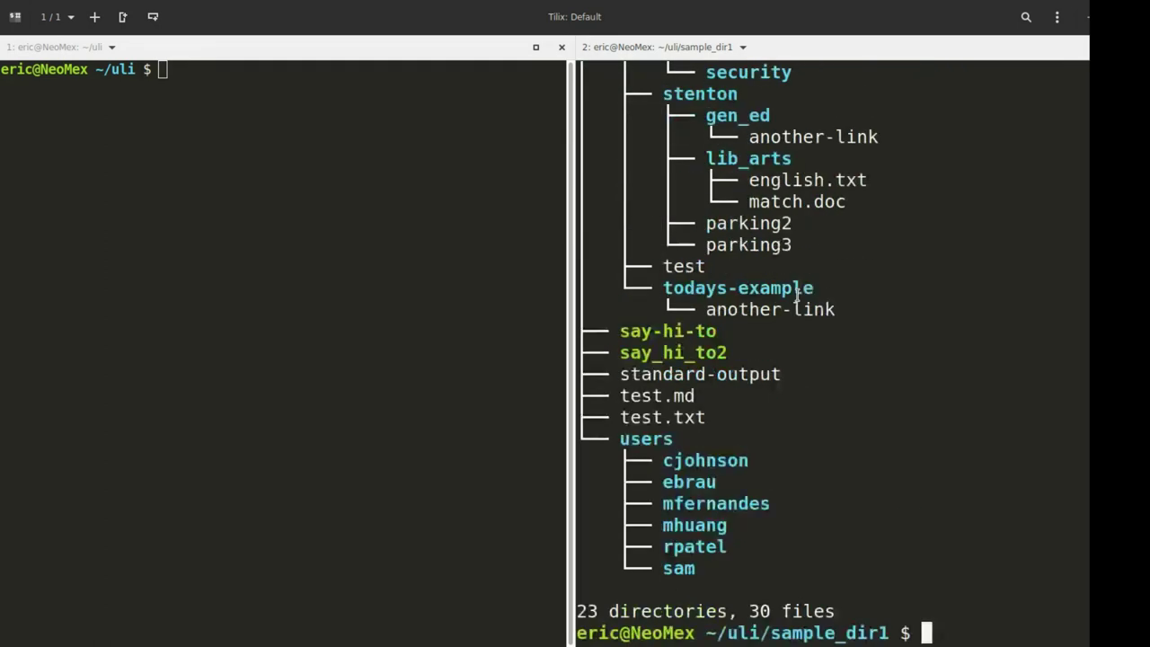
click(205, 73)
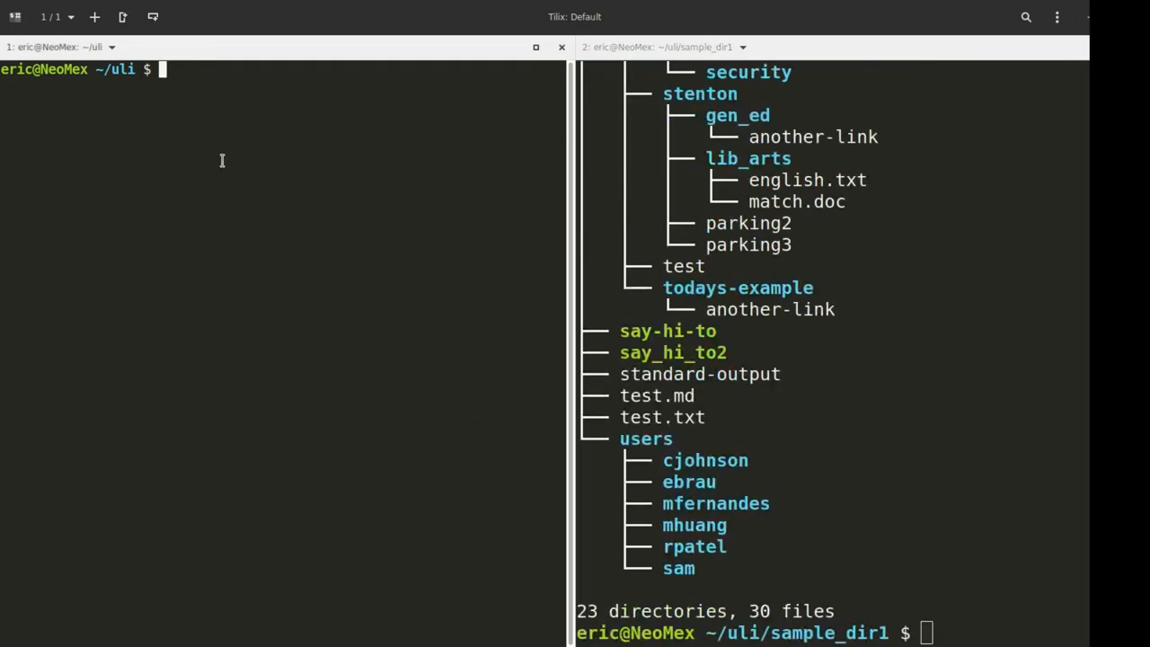
text(cd )
text(sa)
In the left pane, cd into sample_dir1 and run grep -r 'chevy' . across its files and subfolders
key(Tab)
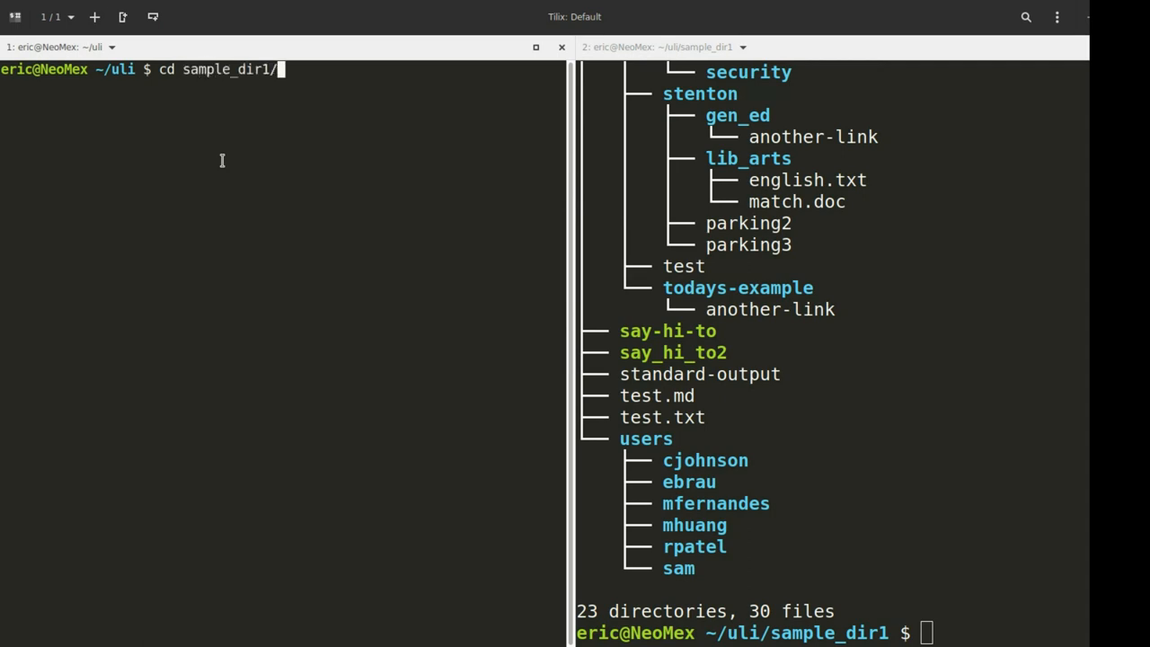
key(Return)
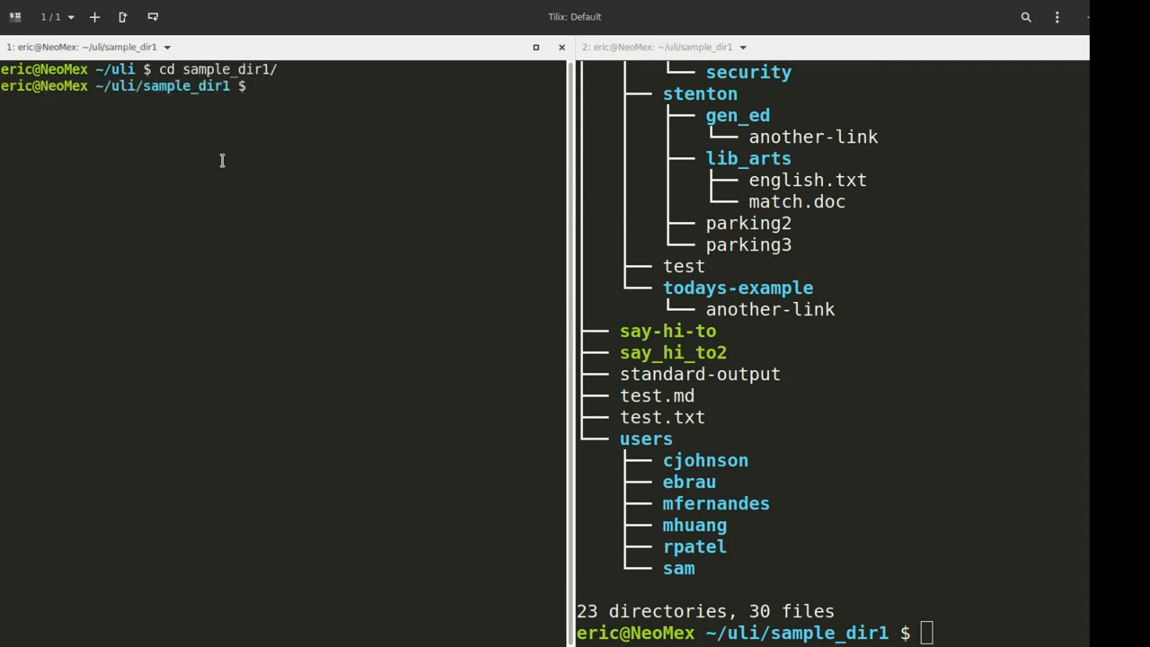
text(grep )
text(-)
text(r ')
text(chevy)
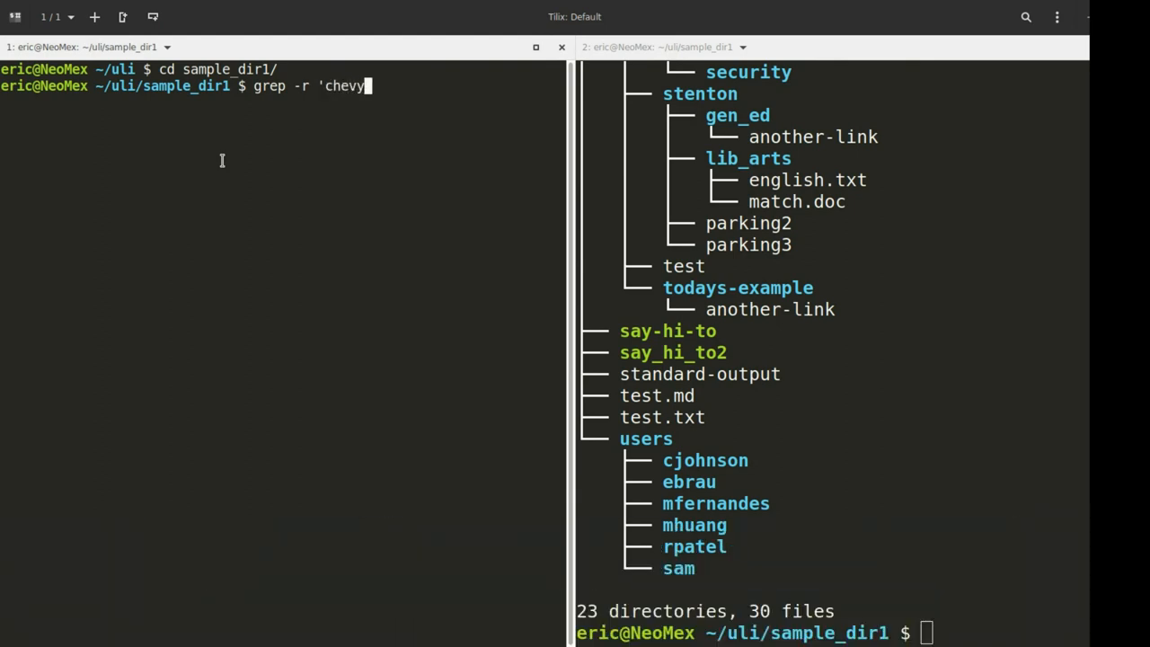
text(')
text( .)
key(Return)
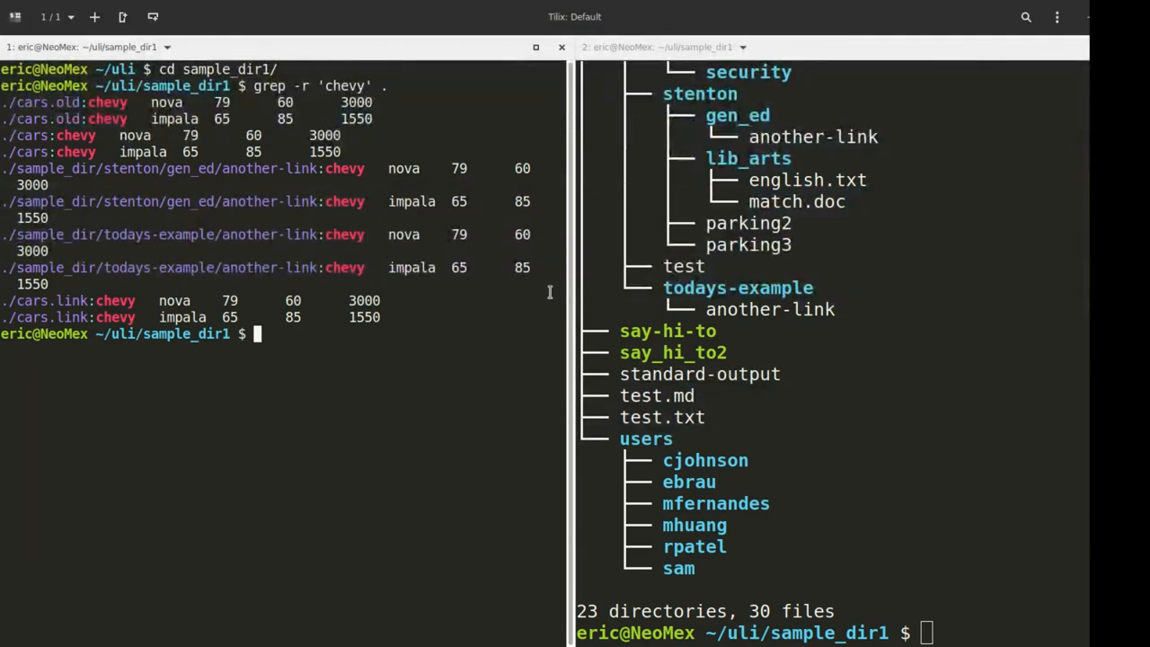
scroll(756, 342, up, 3)
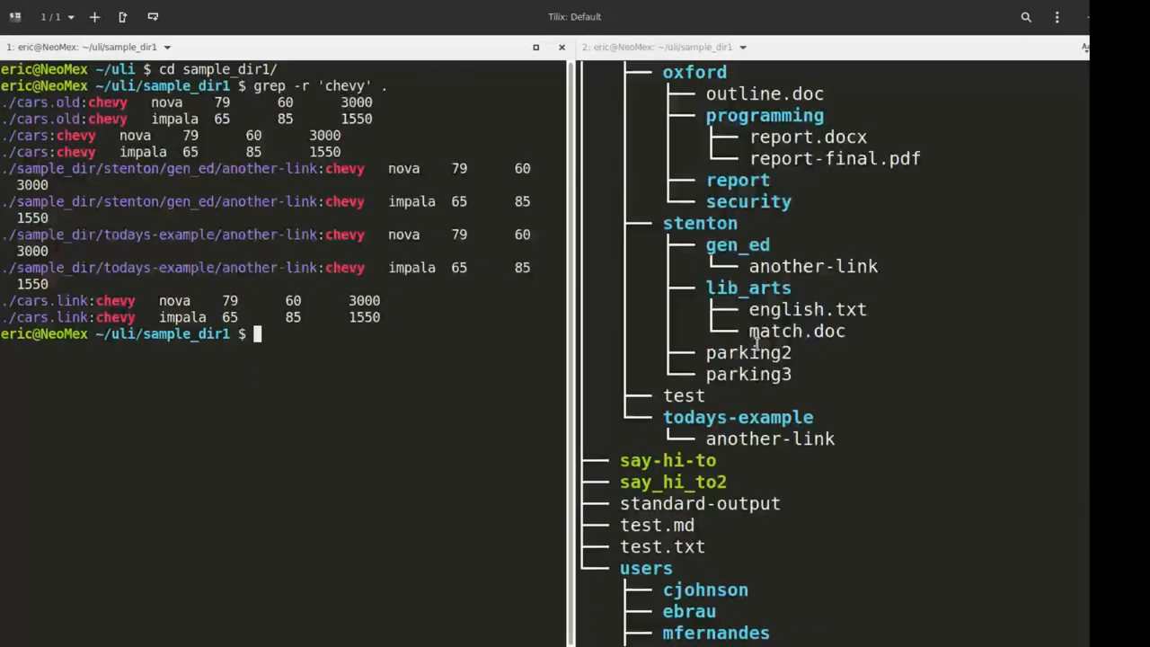
scroll(756, 341, up, 3)
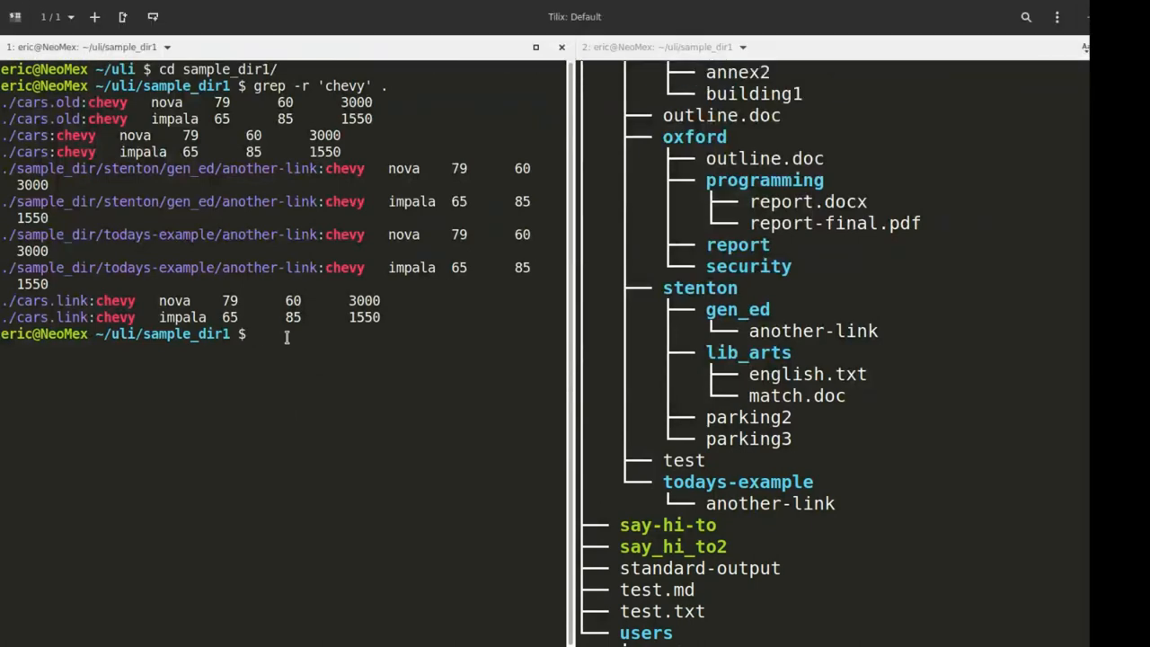
Rerun the recursive chevy search as grep -irc to get case-insensitive per-file match counts
key(Up)
key(Left)
key(Left)
key(Left)
text(c)
key(Left)
key(Left)
text(i)
key(Right)
key(Return)
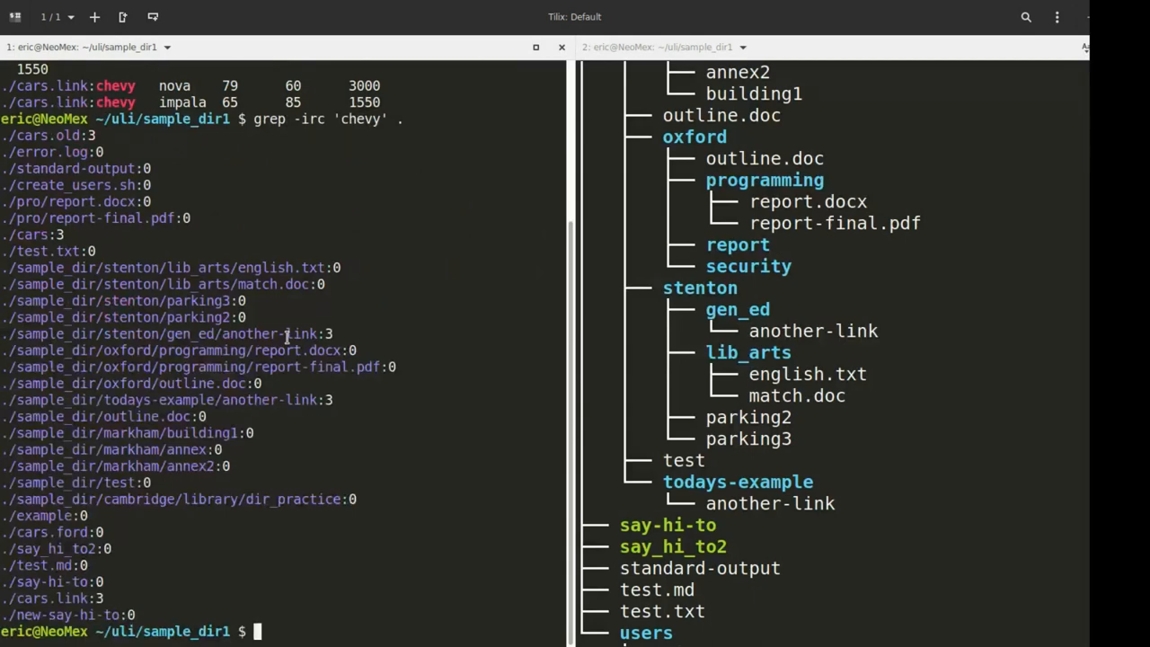